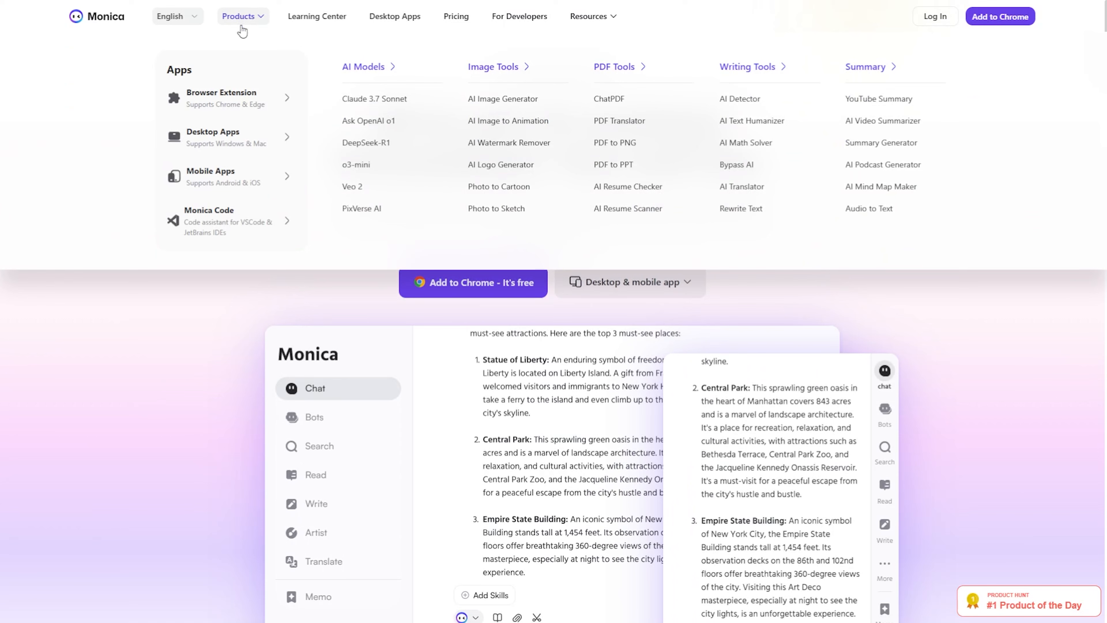
Open Monica's AI Models overview and look through its model, image, PDF, writing, summary and comparison tools.
left_click(384, 75)
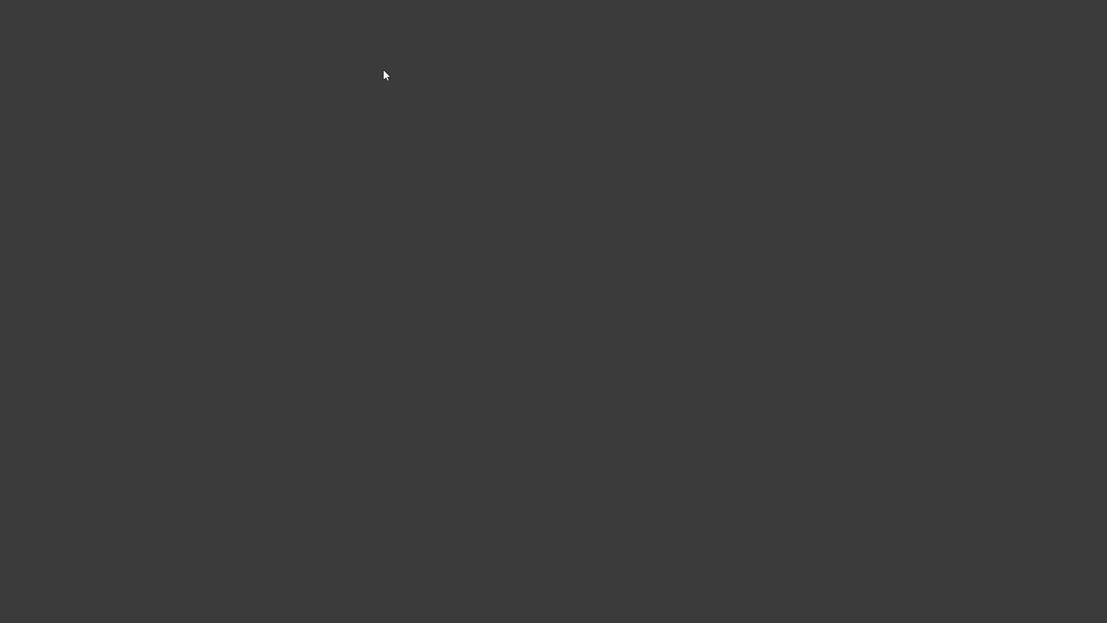
scroll(641, 323, "down", 15)
scroll(594, 144, "down", 1)
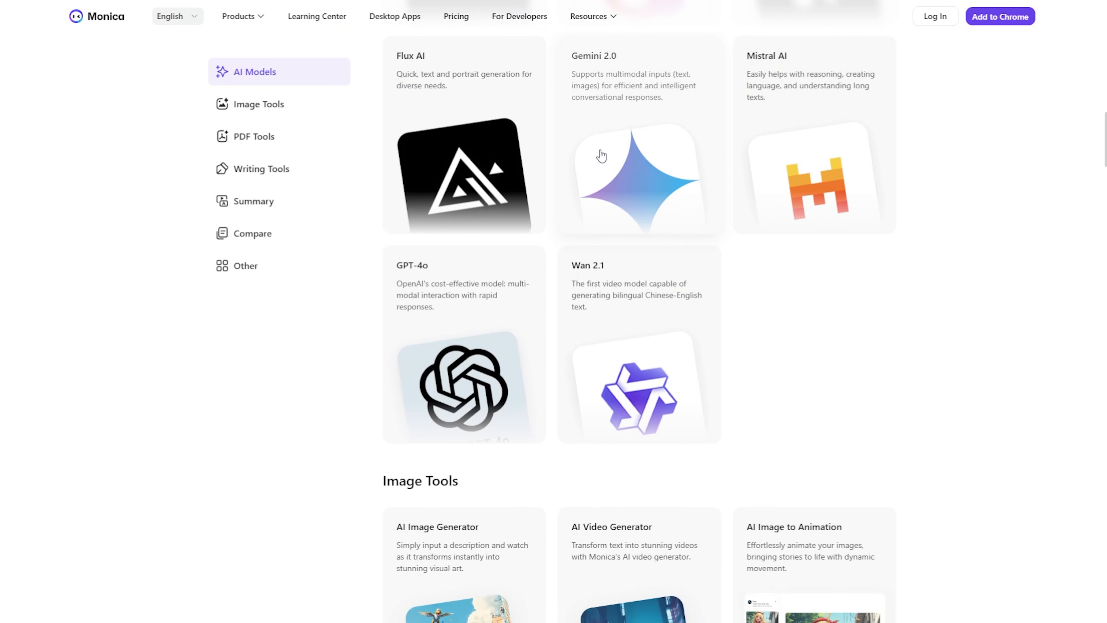
scroll(593, 143, "down", 10)
scroll(640, 327, "down", 20)
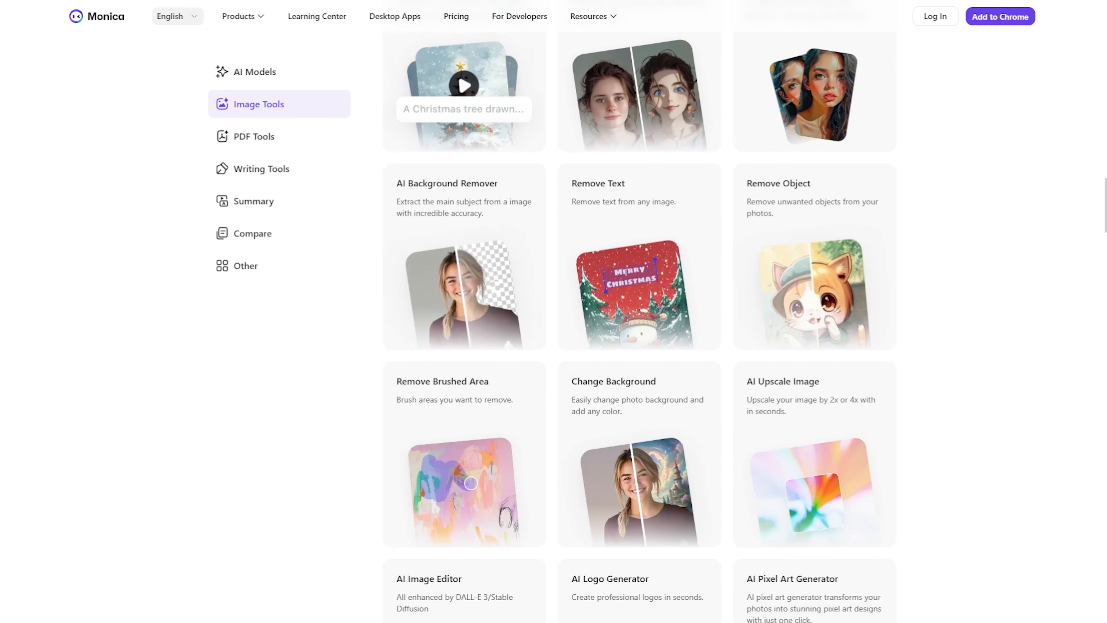
scroll(639, 327, "down", 20)
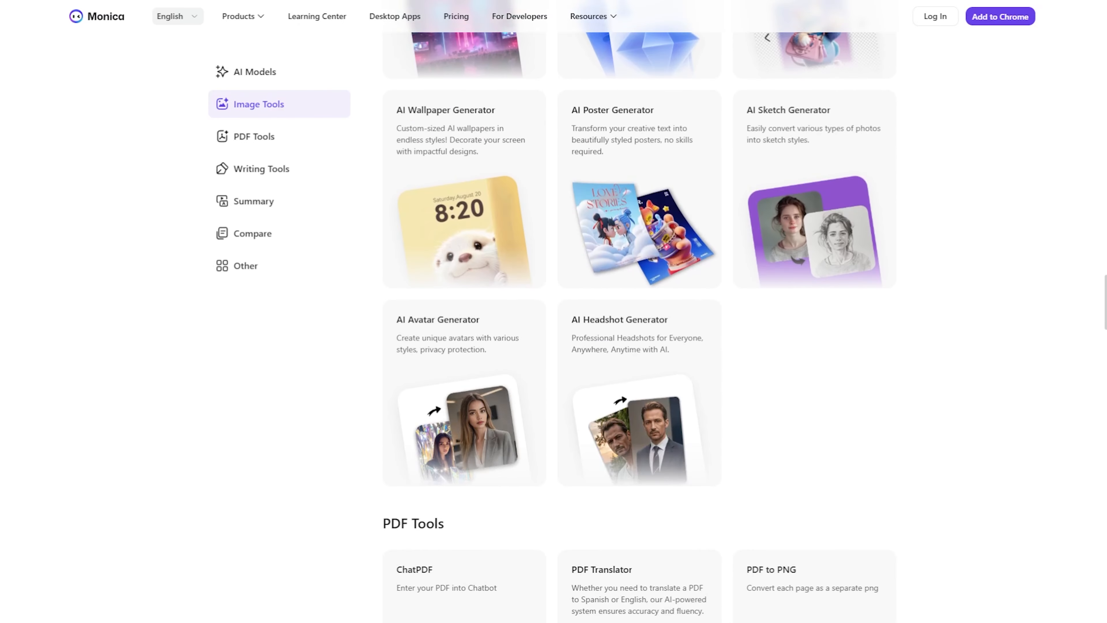
scroll(640, 327, "down", 20)
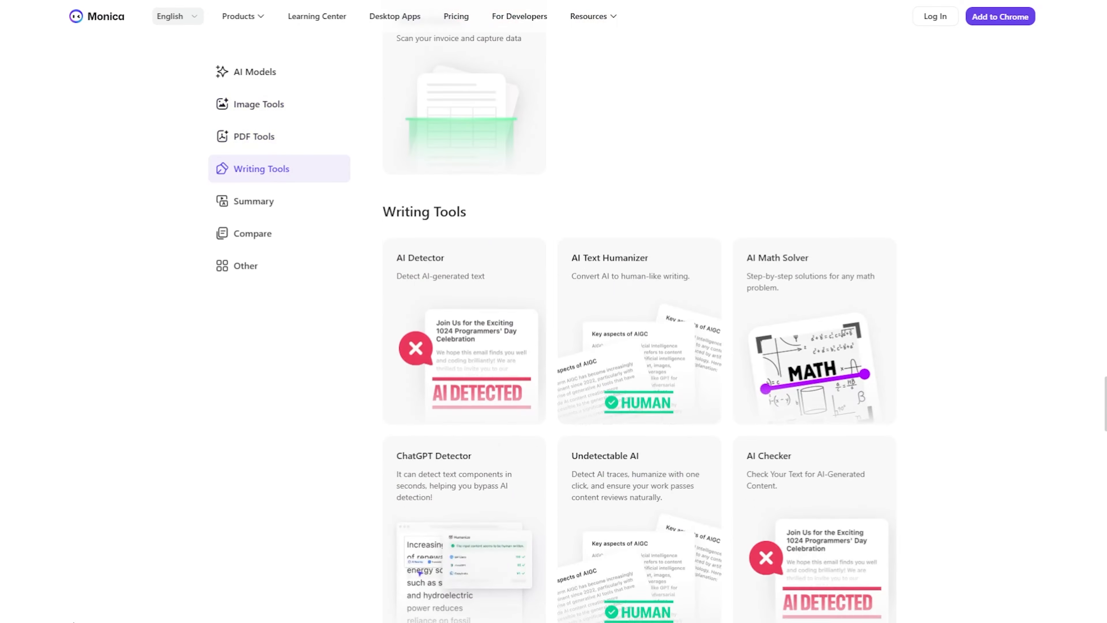
scroll(639, 327, "down", 20)
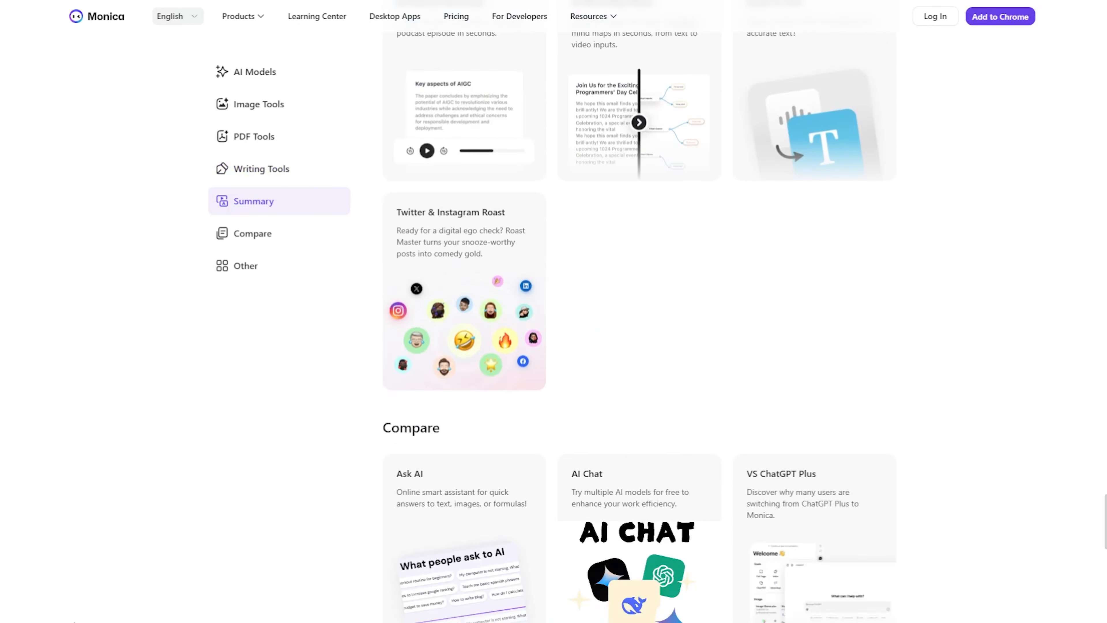
scroll(329, 178, "down", 3)
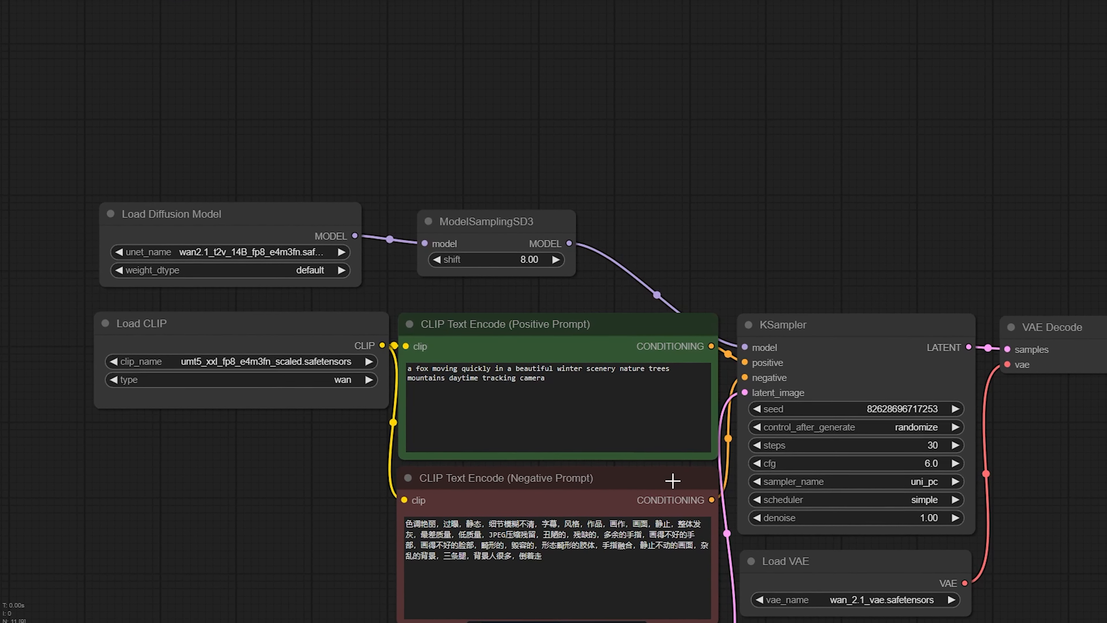
Select wan_2.1_vae.safetensors in the Load VAE node and wan2.1_t2v_14B_fp8_e4m3fn.safetensors in the Load Diffusion Model node.
left_click_drag(1033, 531, 711, 346)
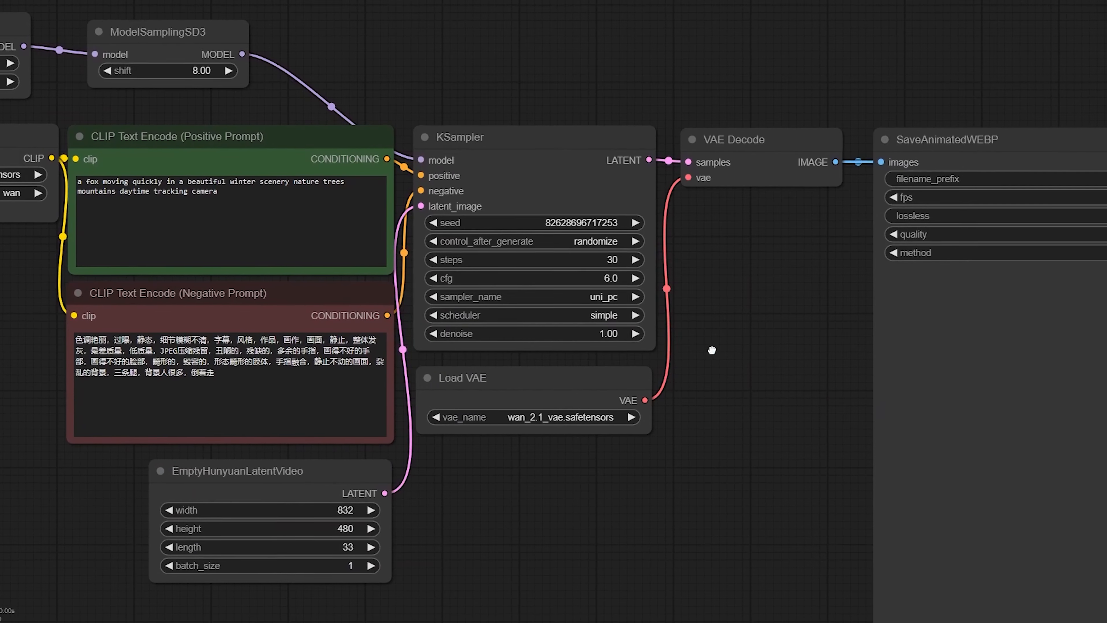
left_click(566, 418)
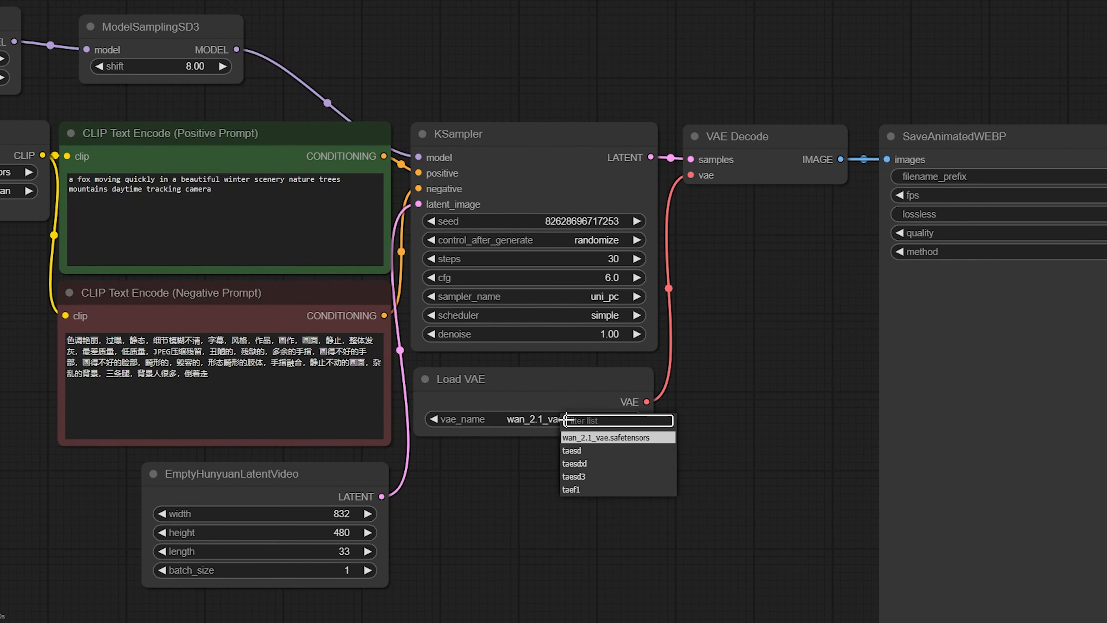
left_click(590, 438)
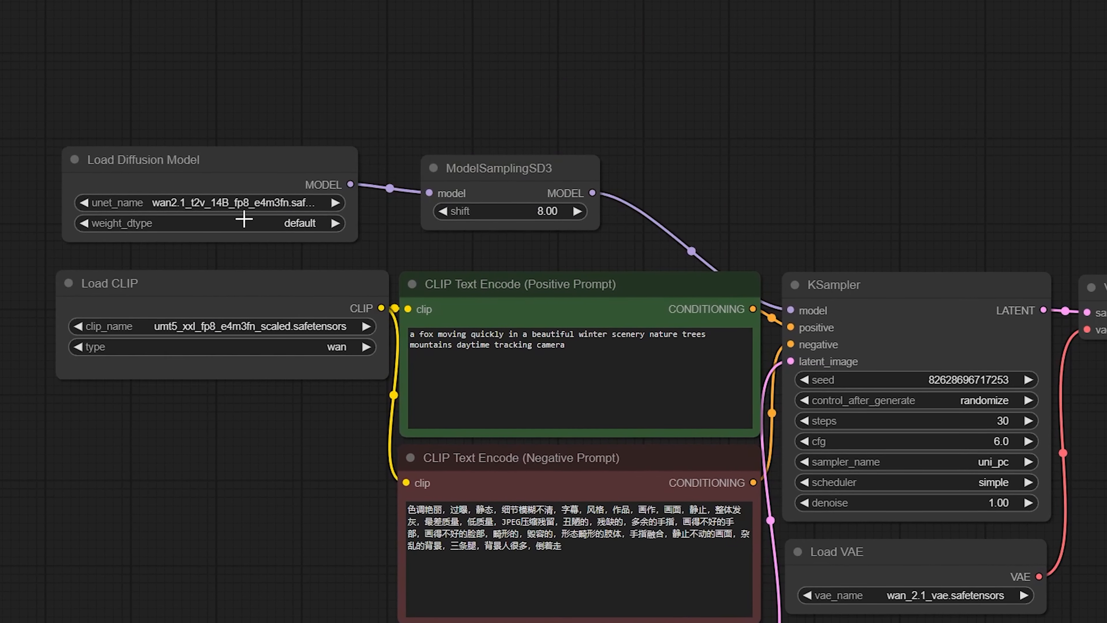
left_click(251, 203)
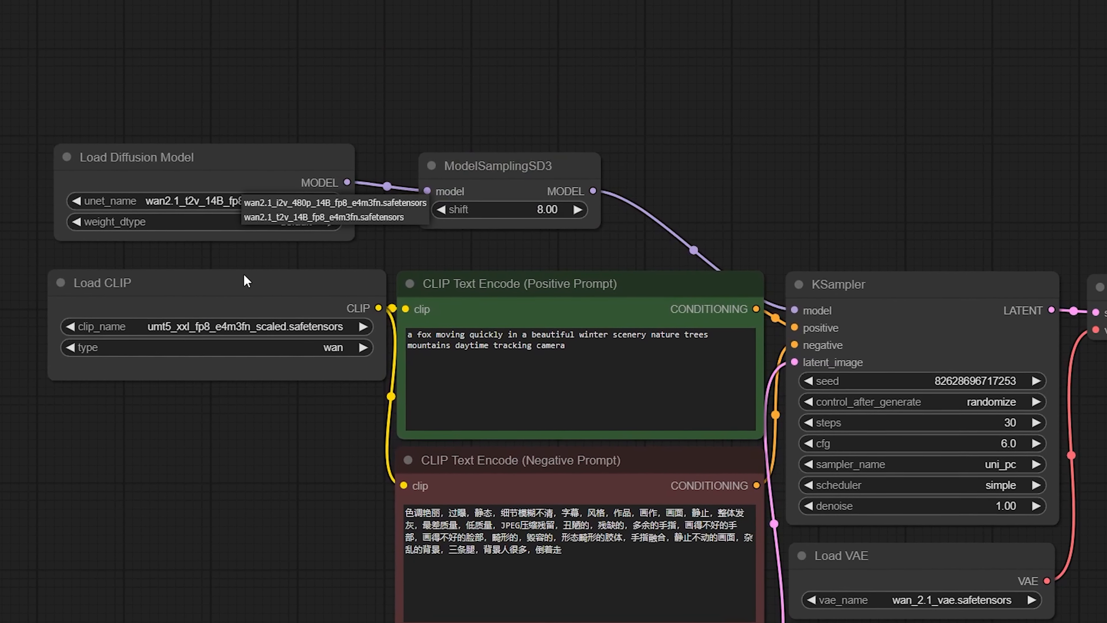
left_click(324, 217)
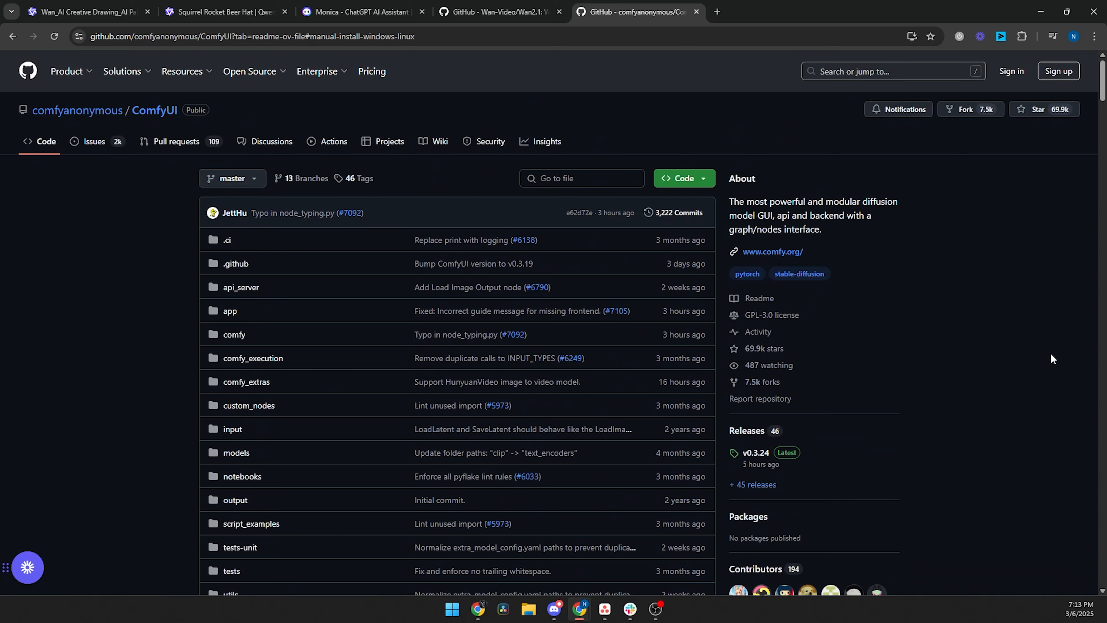
Download ComfyUI_windows_portable_nvidia.7z from the ComfyUI GitHub README and save it in the ComfyUI folder on Storage (F:).
scroll(1051, 354, "down", 15)
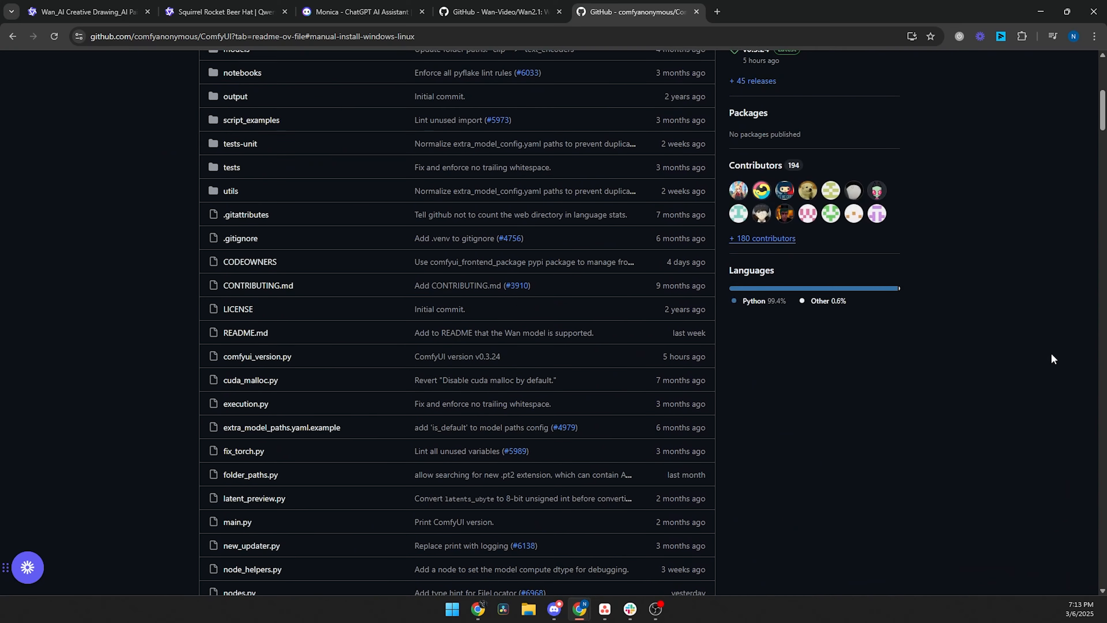
scroll(1051, 357, "down", 20)
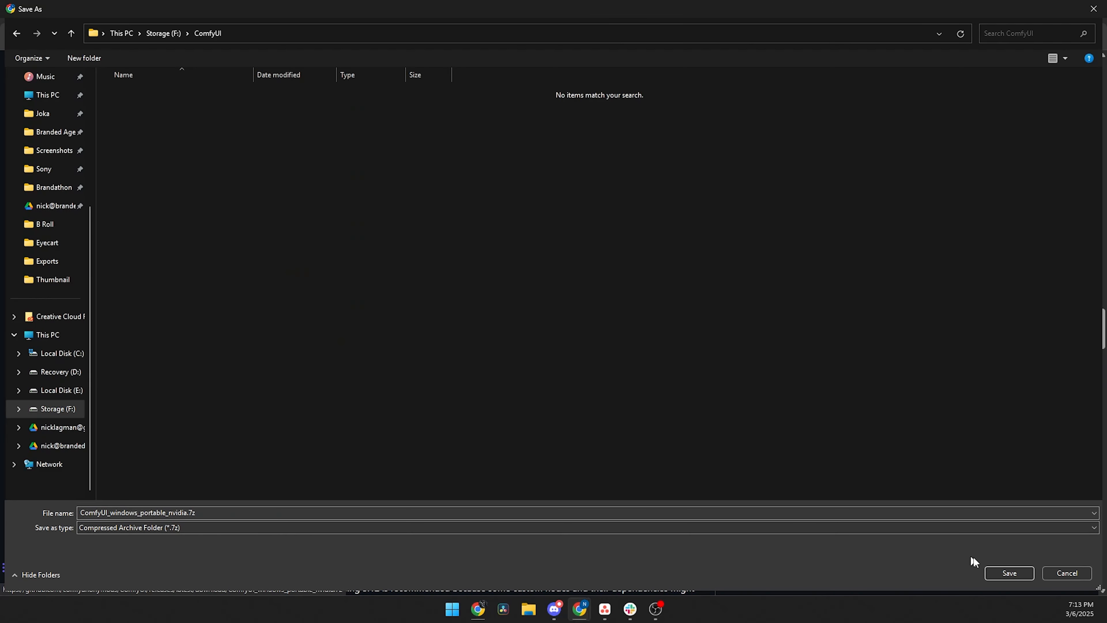
left_click(1002, 571)
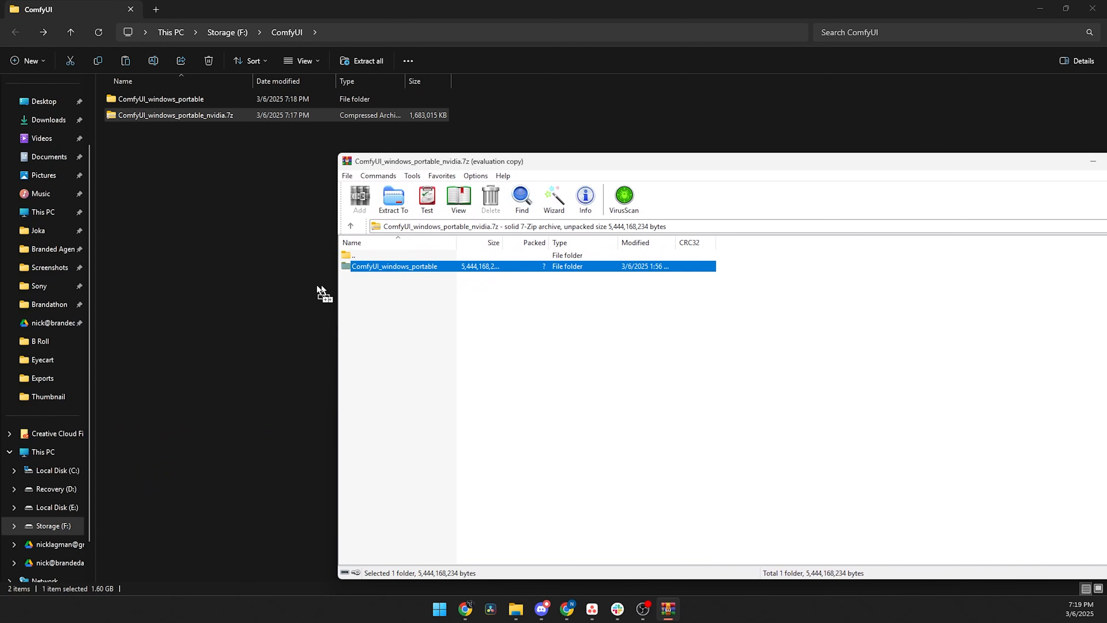
Extract ComfyUI_windows_portable from the archive into the ComfyUI folder and launch run_nvidia_gpu.bat from the extracted folder.
left_click_drag(318, 287, 225, 222)
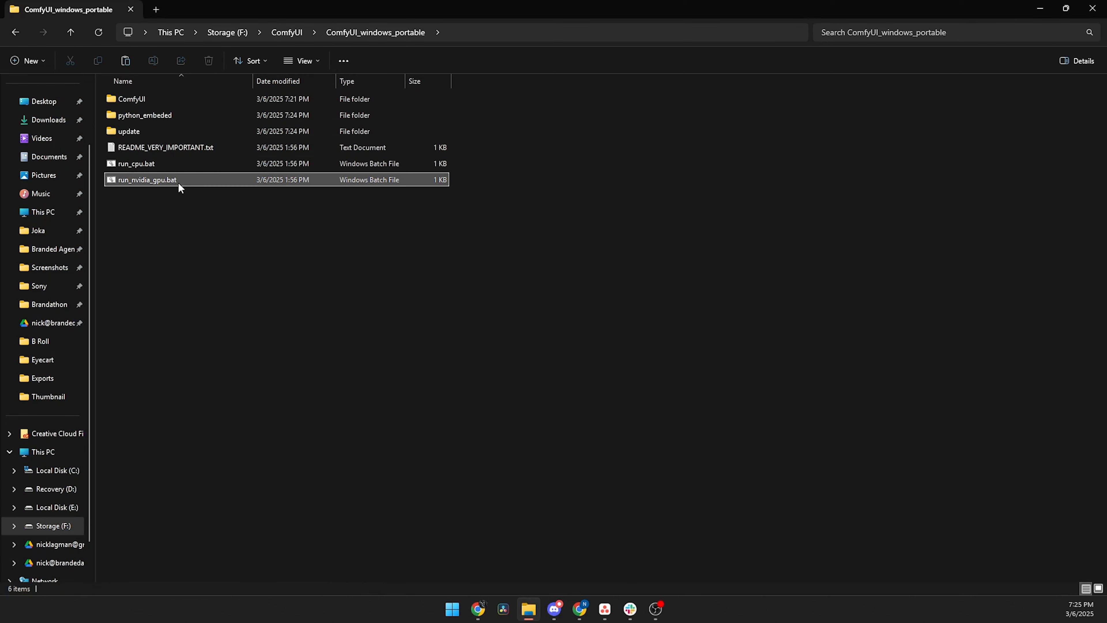
double_click(178, 182)
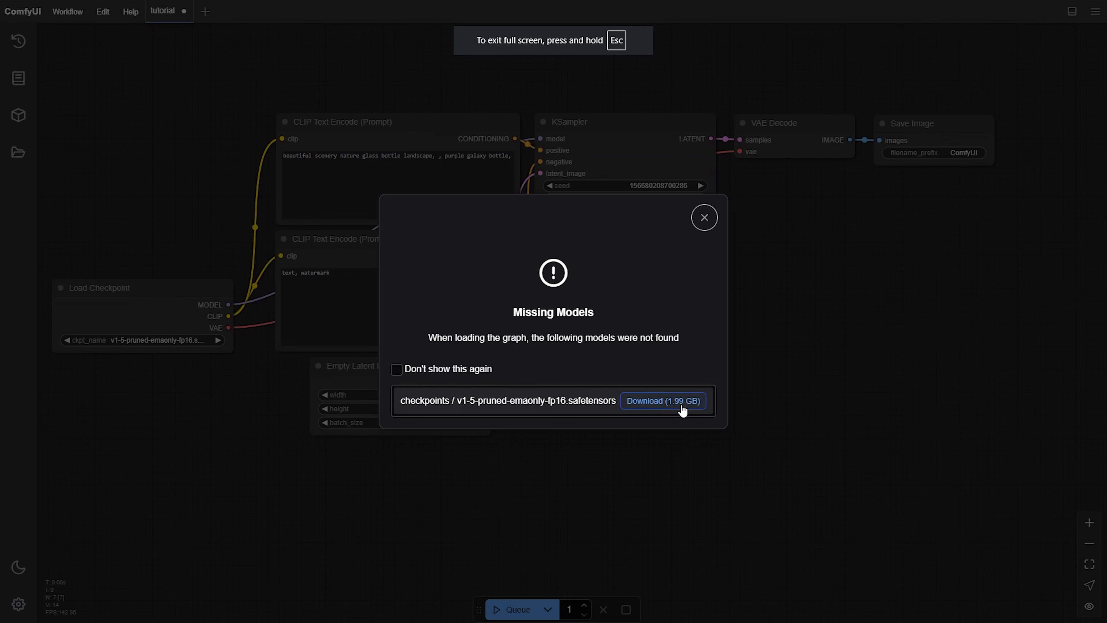
Download the missing checkpoint v1-5-pruned-emaonly-fp16.safetensors and save it in the ComfyUI folder.
left_click(670, 402)
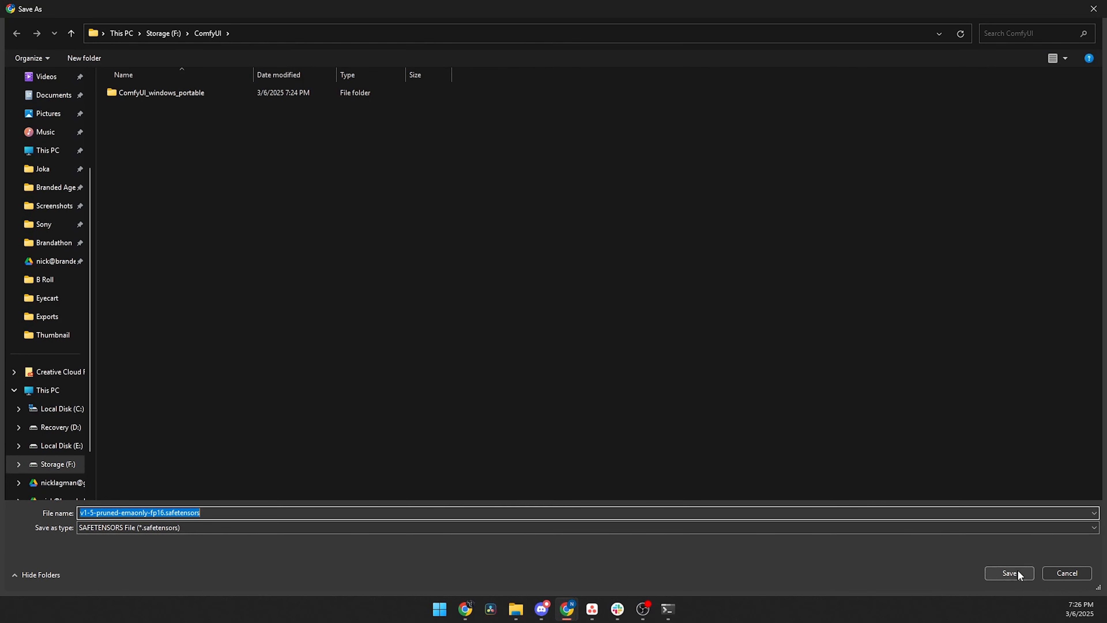
left_click(1009, 572)
left_click(984, 563)
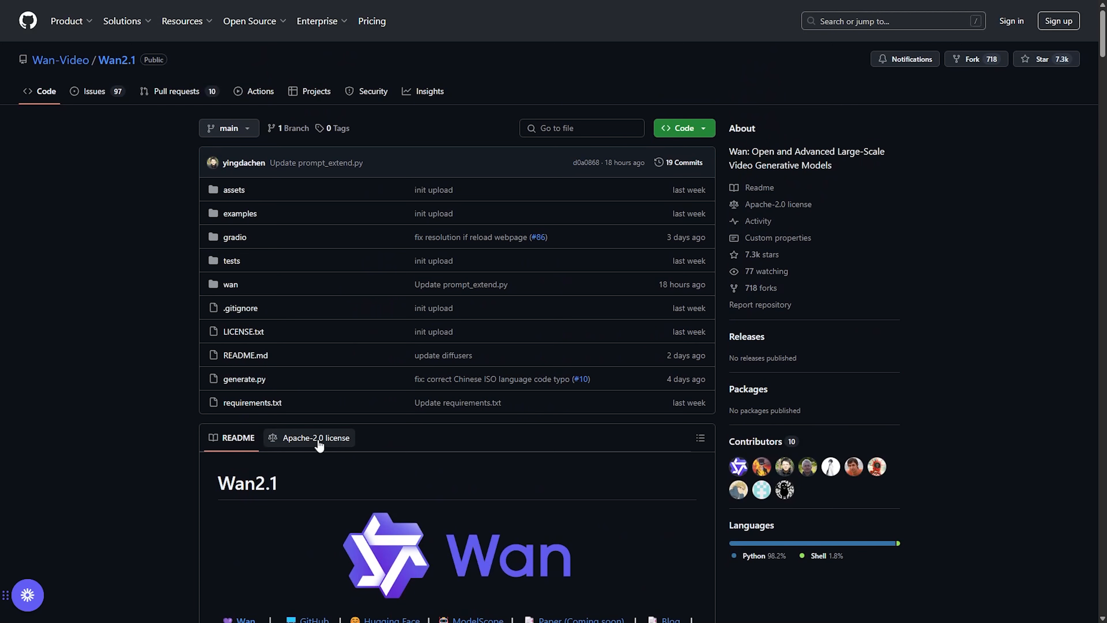
Open the ComfyUI integration page linked under Latest News in the Wan2.1 GitHub README.
left_click(308, 442)
scroll(131, 382, "down", 5)
scroll(105, 376, "down", 2)
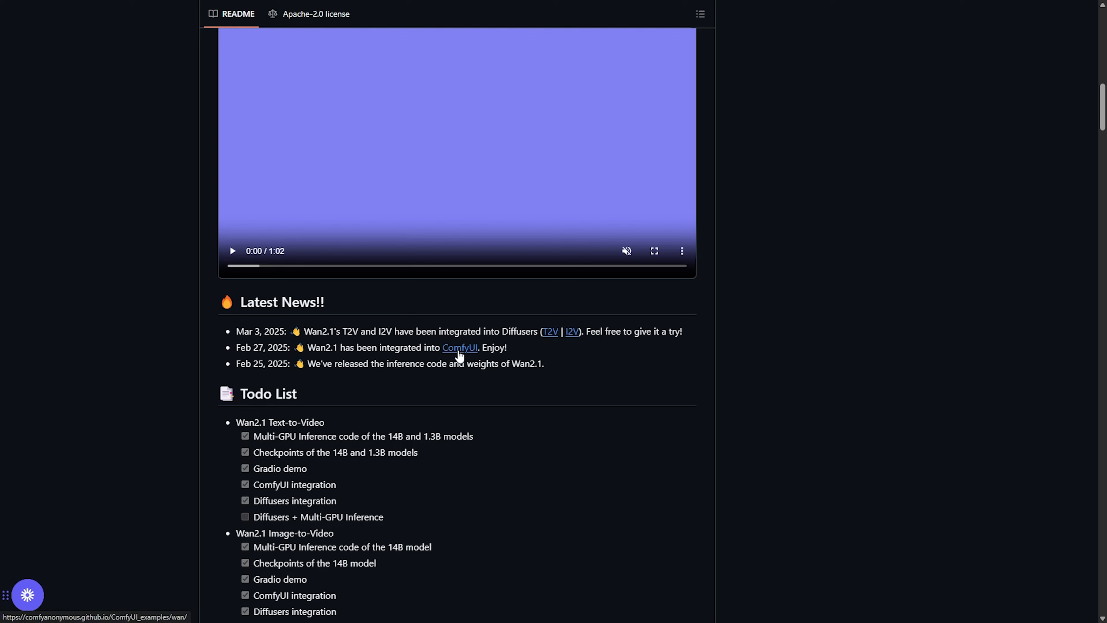
left_click(459, 349)
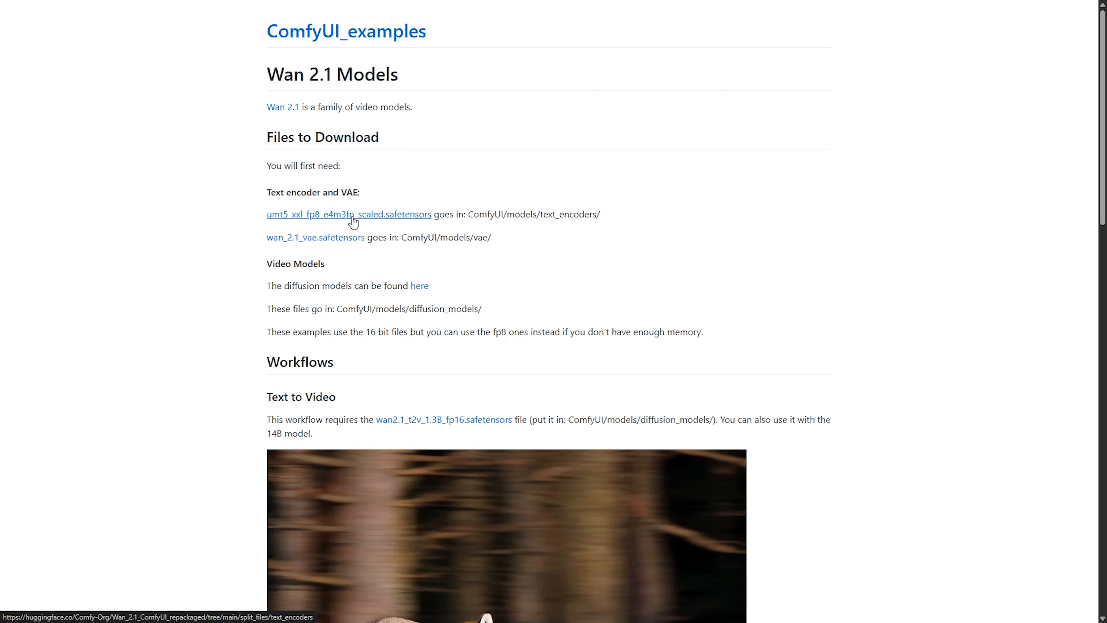
Download the text encoder umt5_xxl_fp8_e4m3fn_scaled.safetensors and save it in ComfyUI's models/text_encoders folder.
left_click(353, 220)
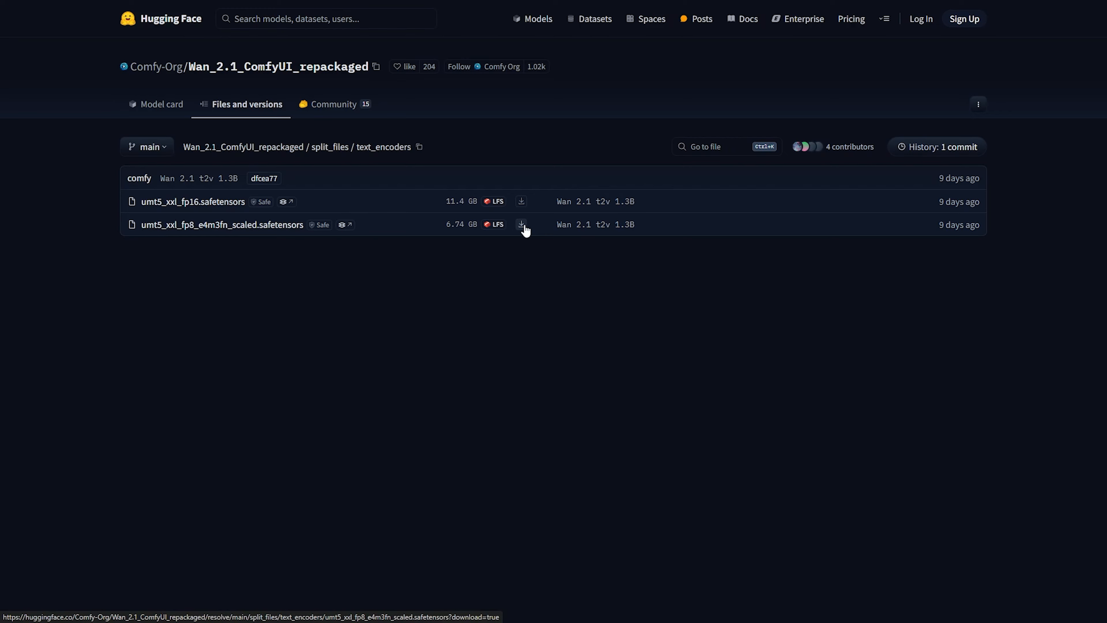
left_click(524, 228)
double_click(156, 94)
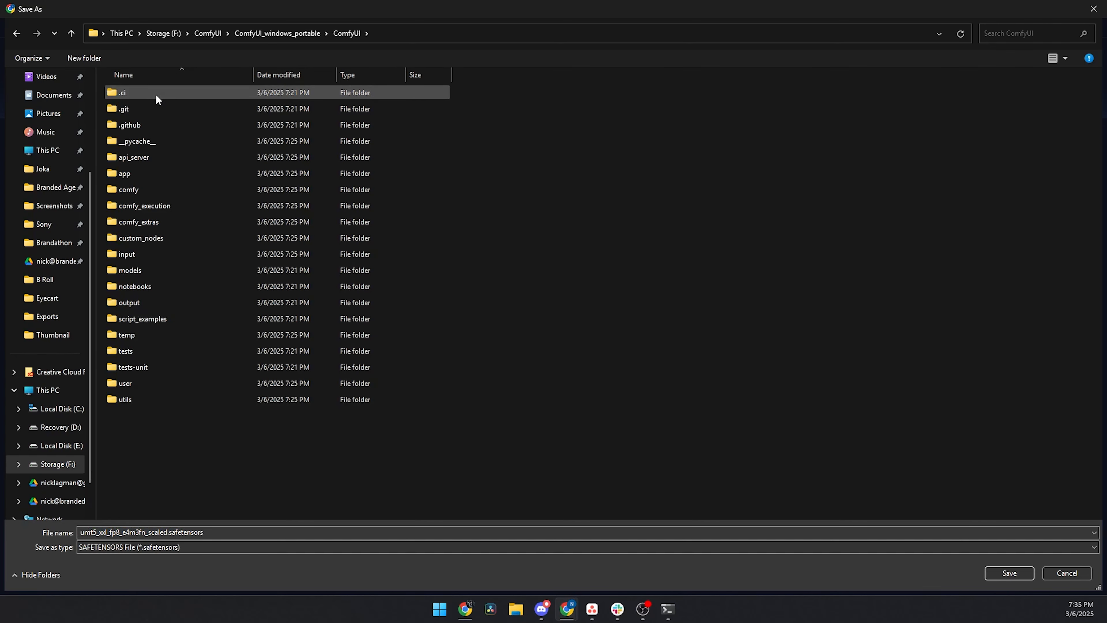
double_click(130, 269)
left_click(146, 303)
double_click(146, 304)
left_click(1004, 573)
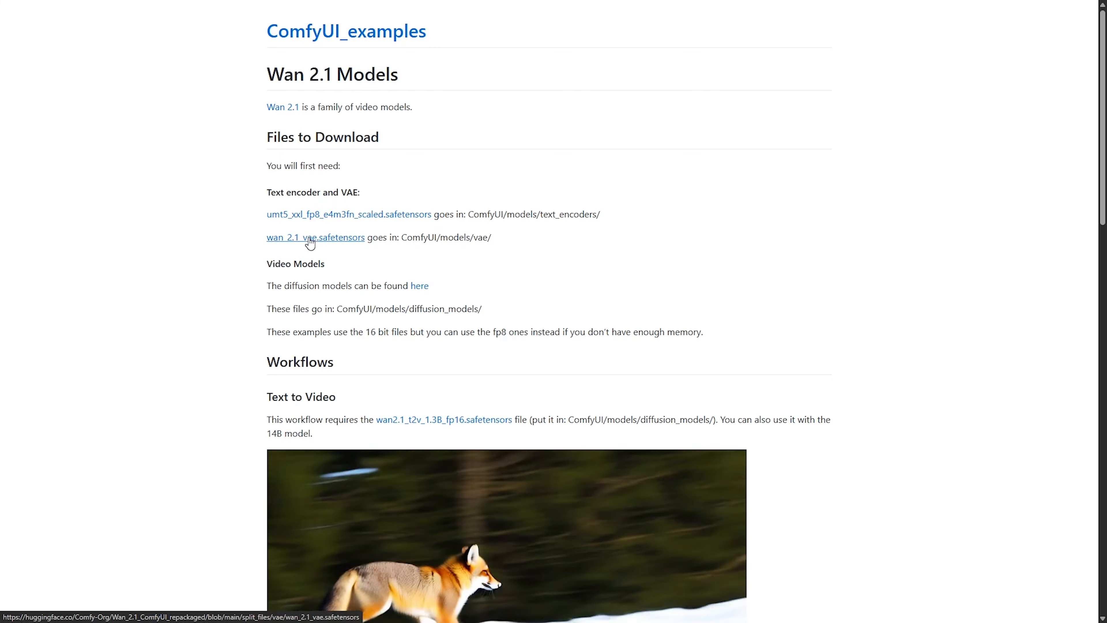
Download wan_2.1_vae.safetensors from the Wan 2.1 examples page and save it in ComfyUI's models/vae folder.
left_click(315, 237)
left_click(148, 205)
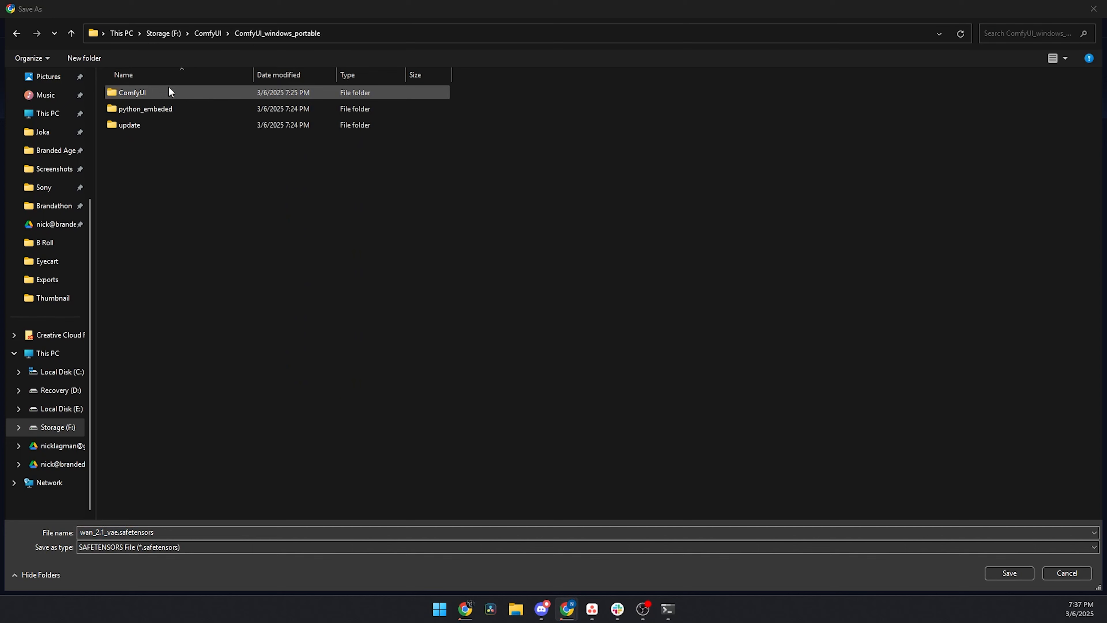
double_click(161, 90)
double_click(166, 270)
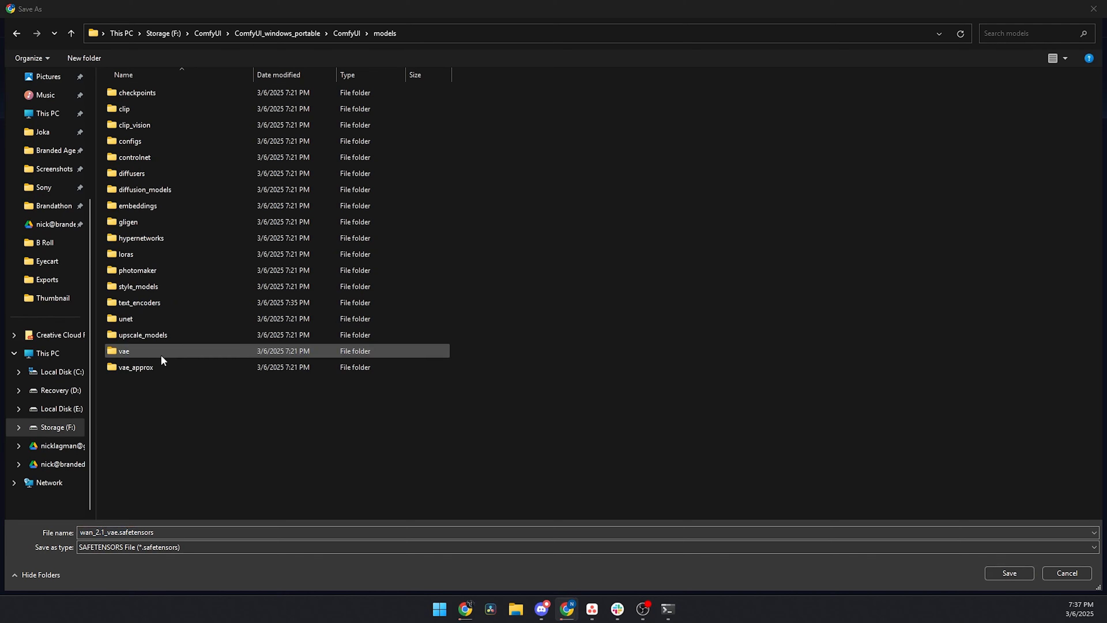
double_click(169, 351)
left_click(1010, 574)
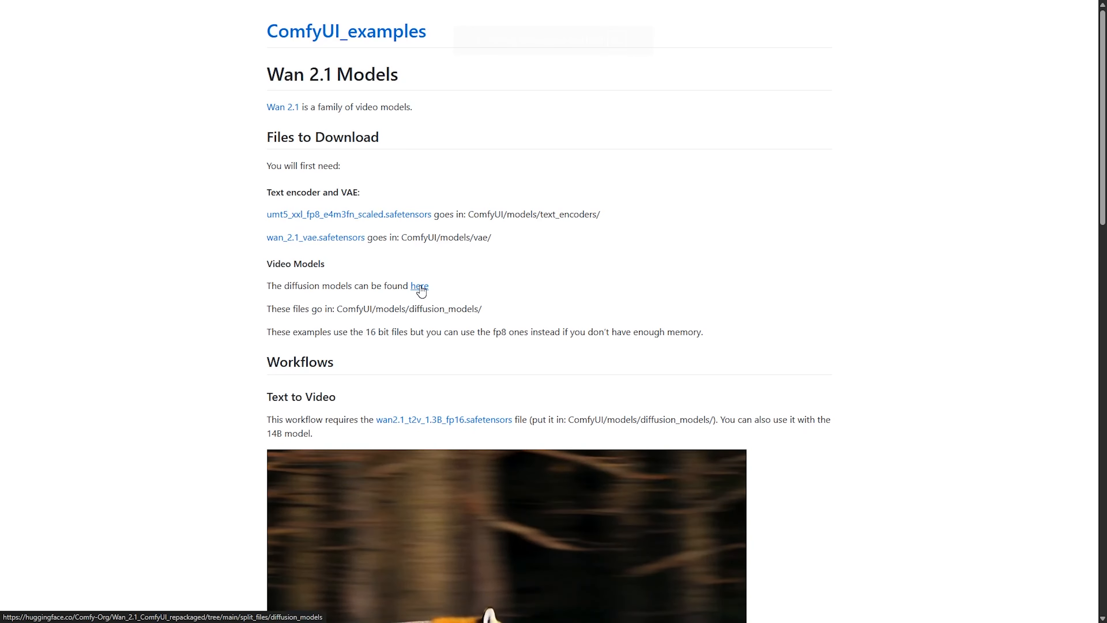
Download the diffusion model wan2.1_t2v_14B_fp8_e4m3fn.safetensors and save it in ComfyUI's models/diffusion_models folder.
left_click(419, 286)
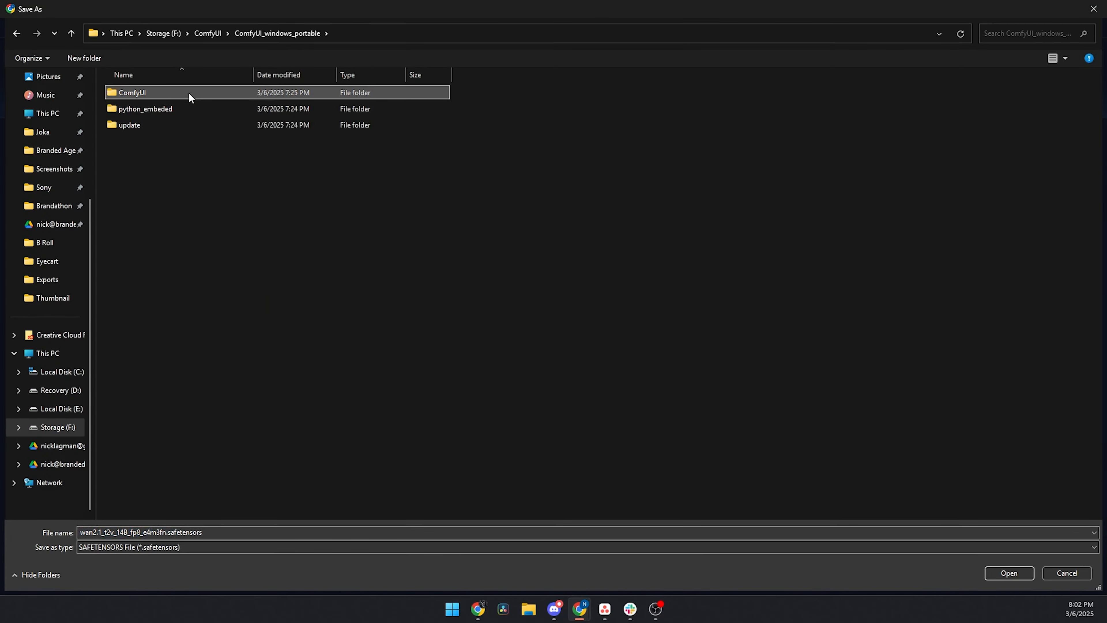
double_click(188, 93)
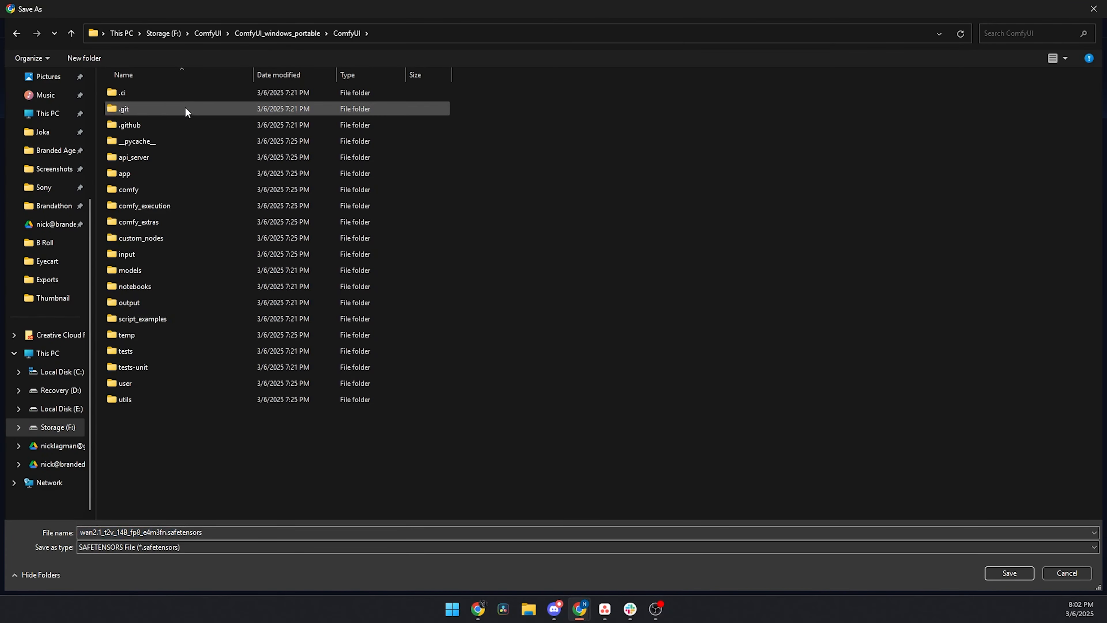
double_click(171, 269)
double_click(197, 192)
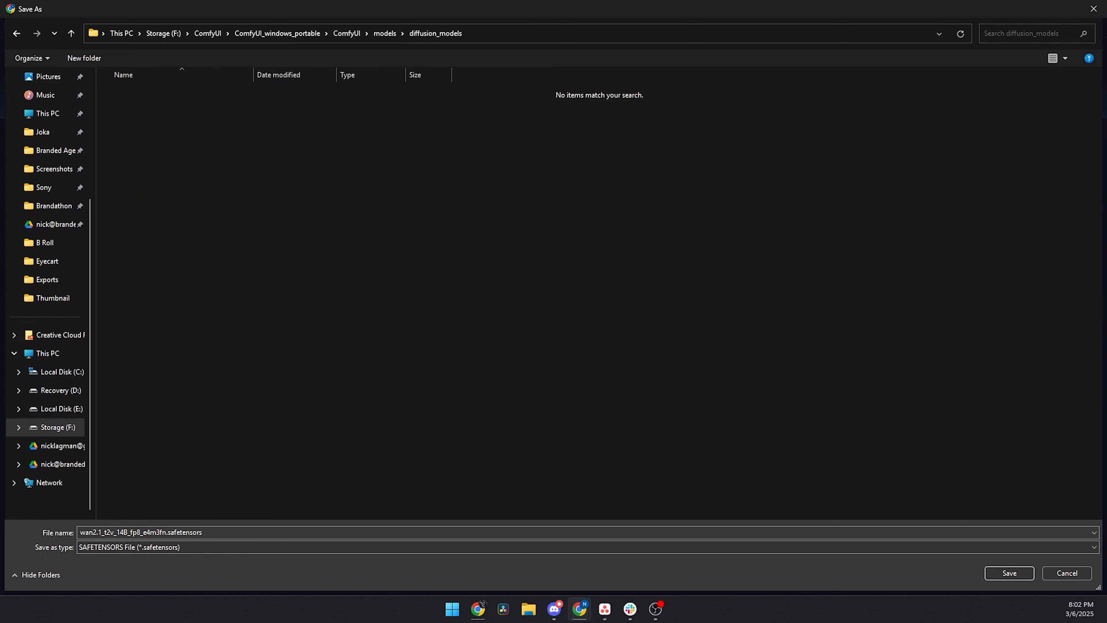
left_click(1016, 575)
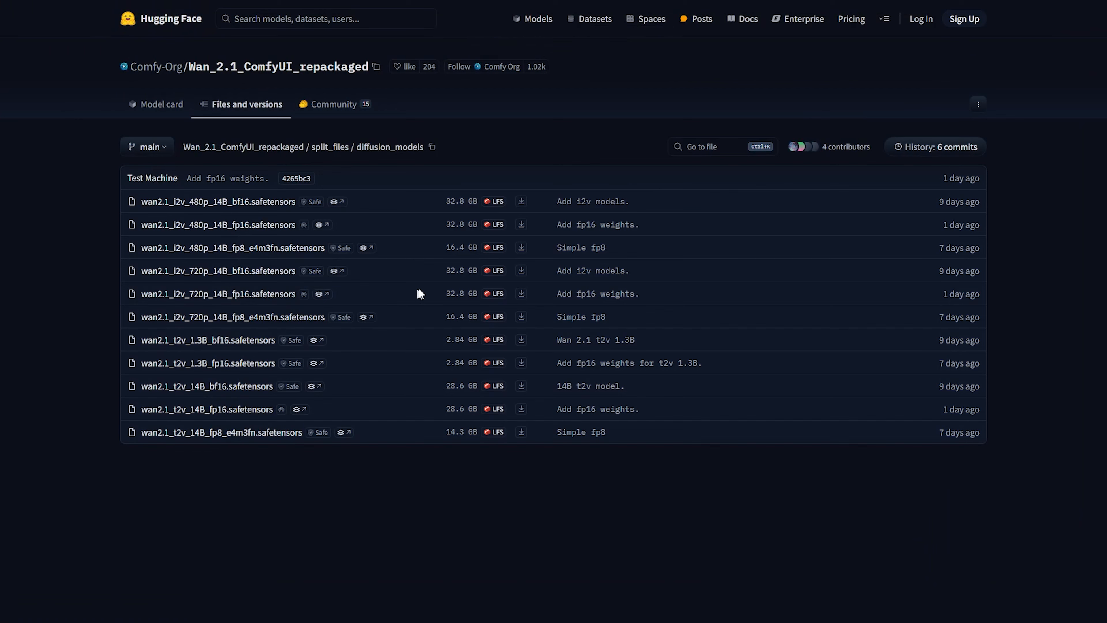
Download the image-to-video model wan2.1_i2v_480p_14B_fp8_e4m3fn.safetensors and save it in ComfyUI's models/diffusion_models folder.
left_click(522, 247)
double_click(172, 97)
double_click(131, 270)
double_click(144, 190)
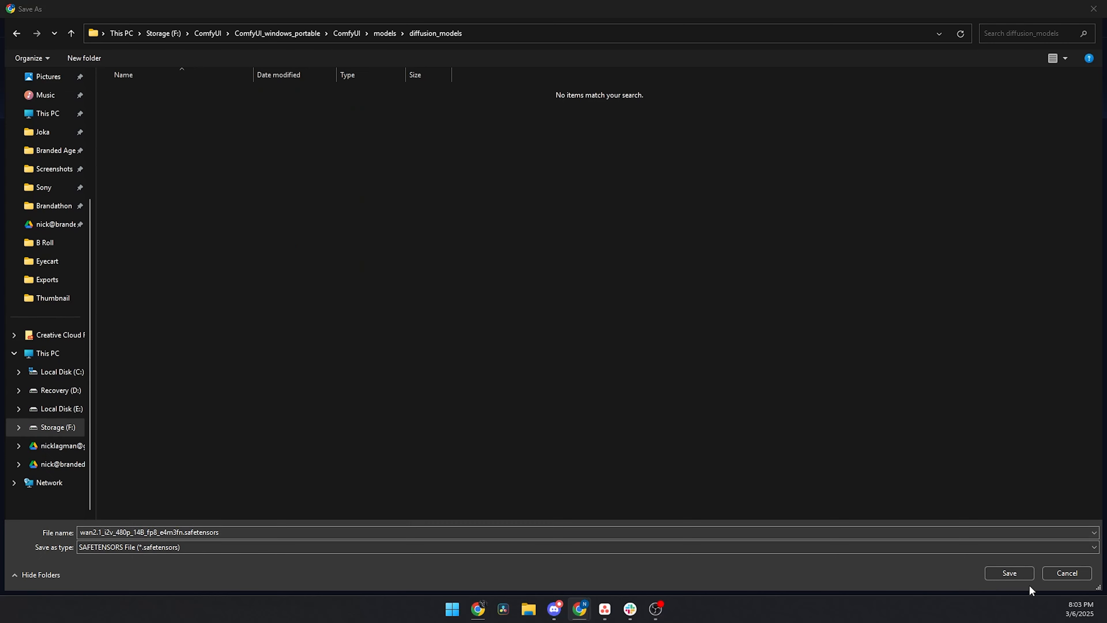
left_click(1009, 573)
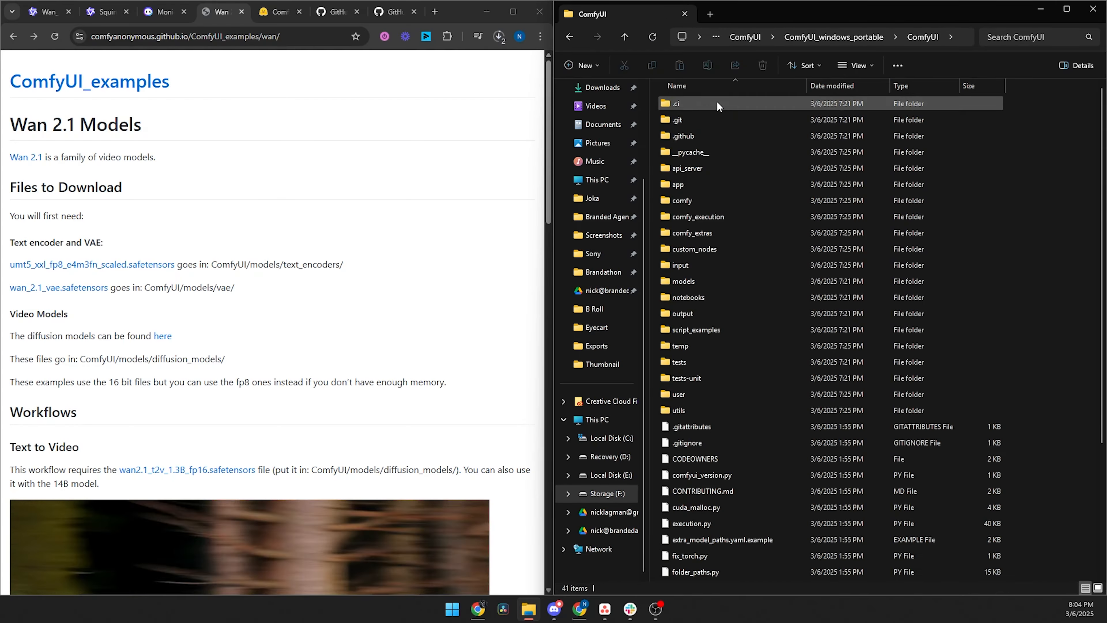
Switch to File Explorer and open the models folder inside ComfyUI_windows_portable/ComfyUI.
double_click(716, 101)
double_click(715, 281)
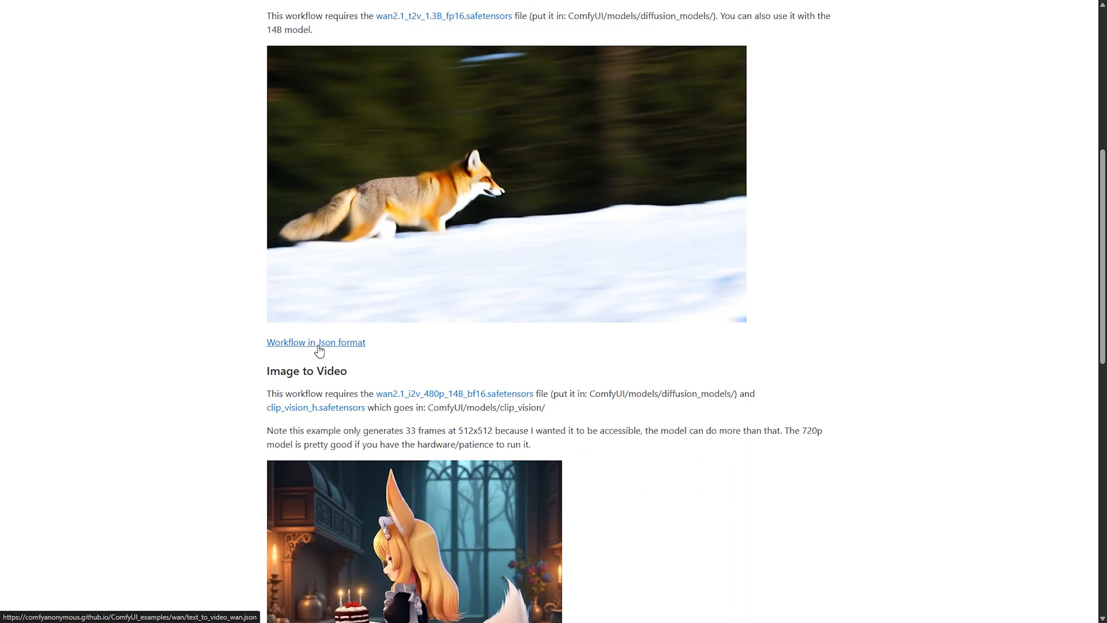
Download the text-to-video workflow text_to_video_wan.json from the Wan 2.1 examples page and save it in ComfyUI_windows_portable.
left_click(317, 345)
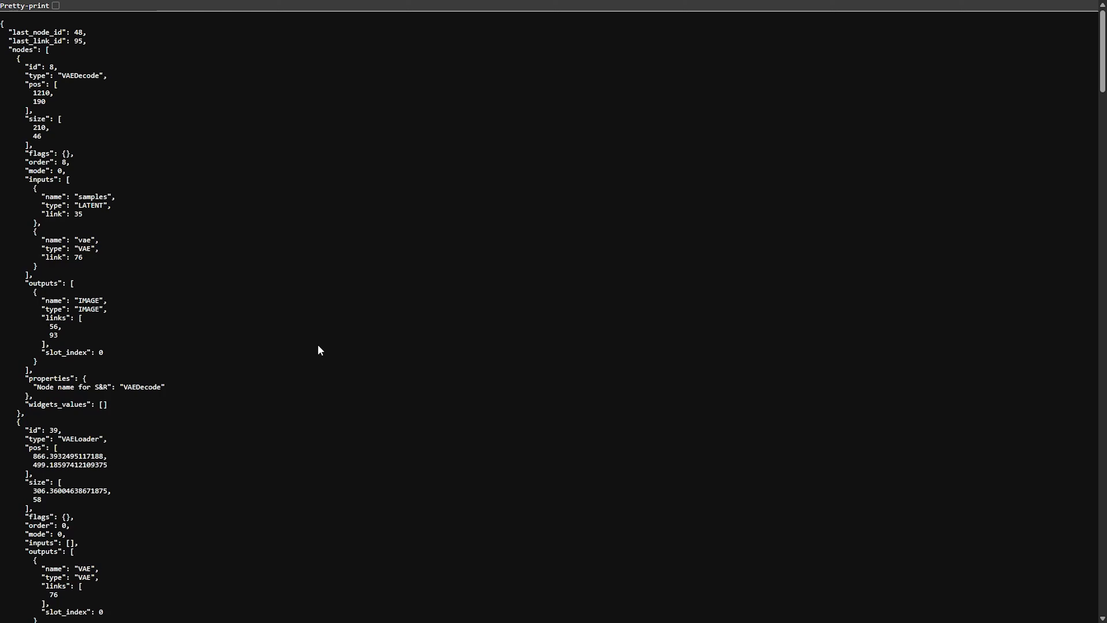
key("alt+Left")
right_click(315, 343)
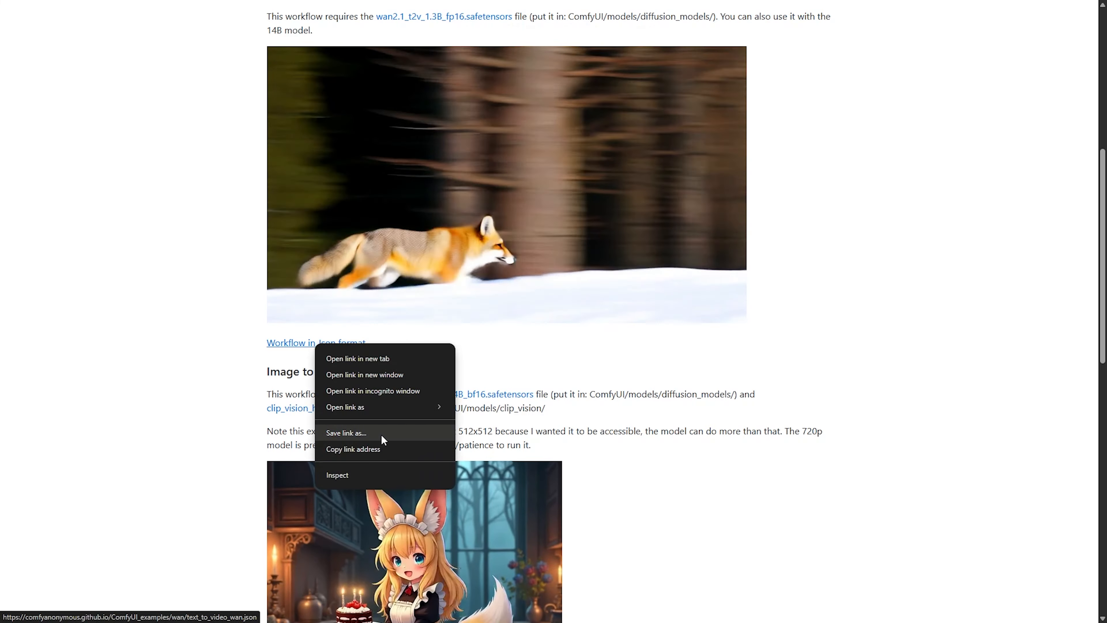
left_click(383, 433)
Download the image-to-video workflow image_to_video_wan_example.json for the 480p model and save it in ComfyUI_windows_portable.
scroll(382, 435, "down", 6)
right_click(327, 401)
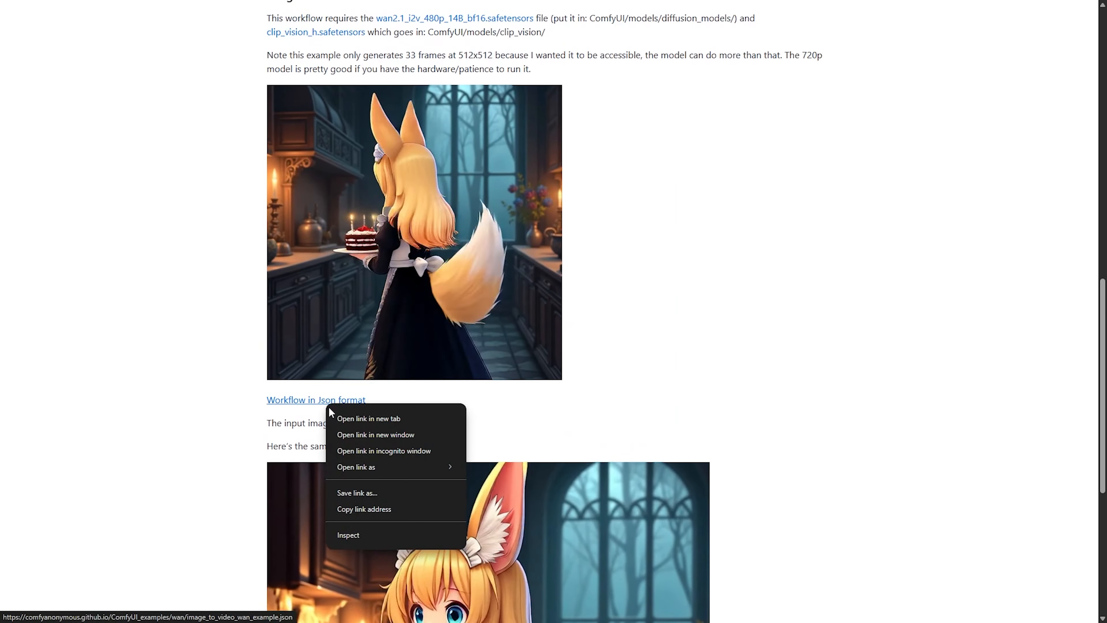
left_click(393, 496)
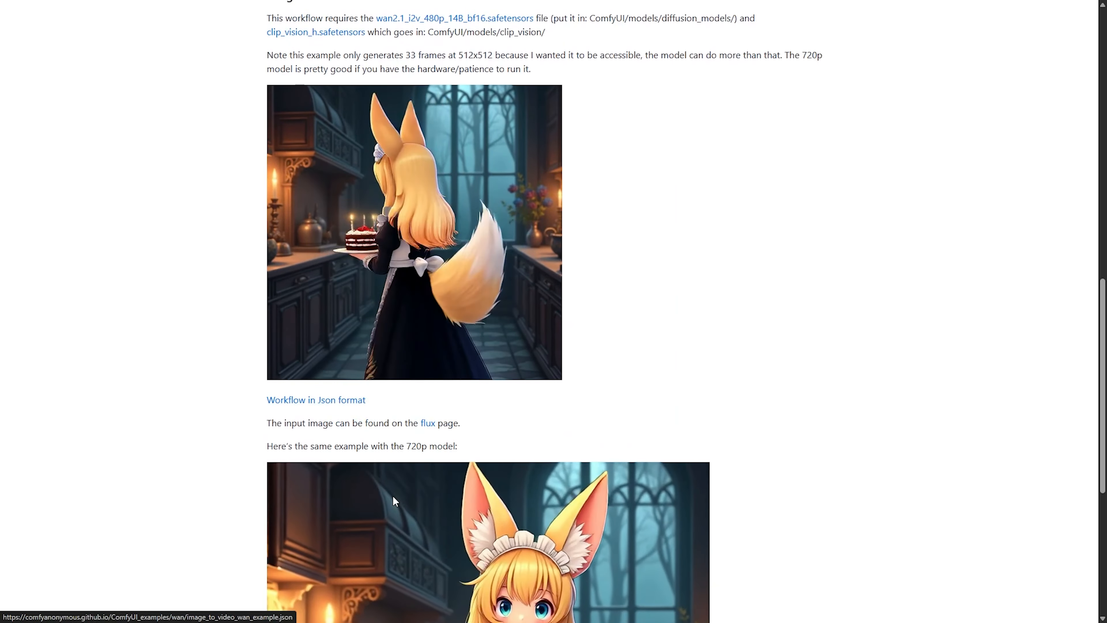
left_click(993, 575)
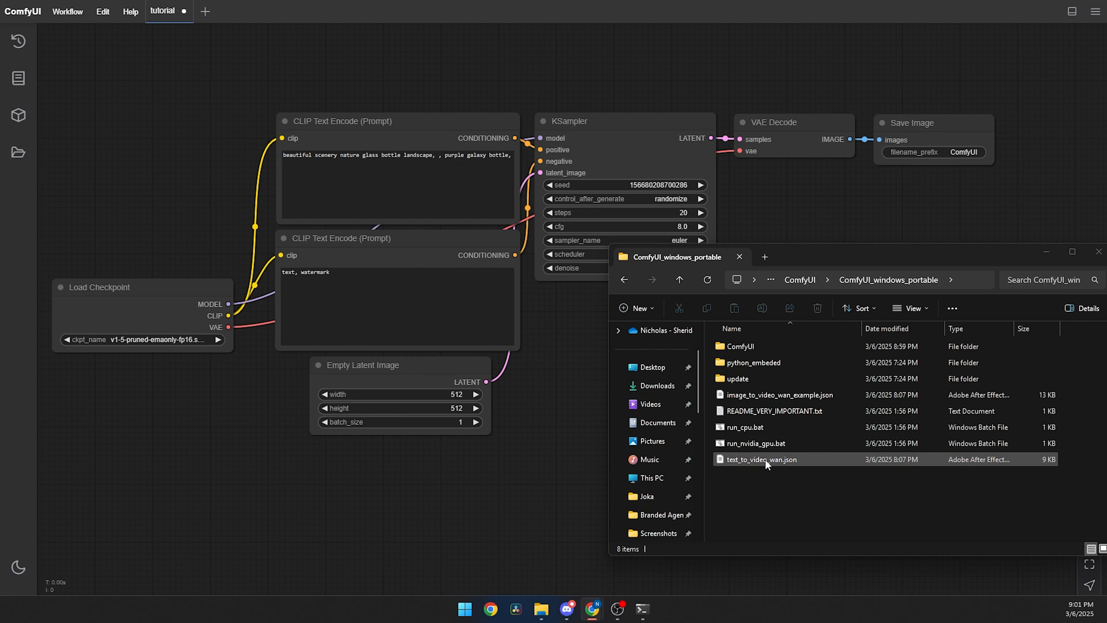
Load the text_to_video_wan.json workflow onto the ComfyUI canvas and look over its positive and negative prompt nodes.
left_click_drag(764, 459, 472, 491)
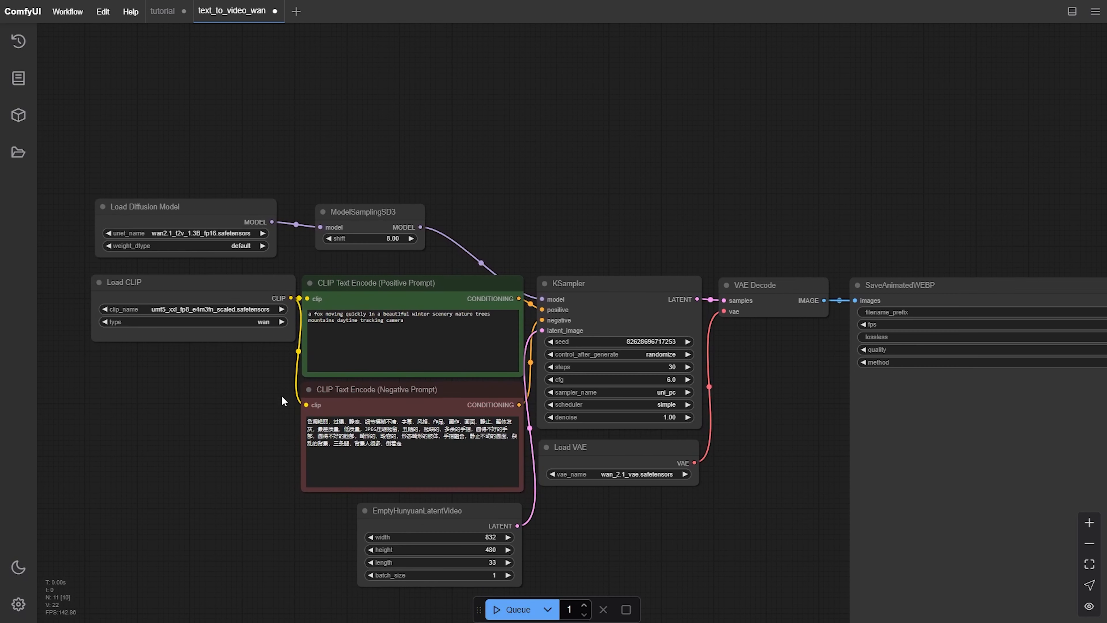
left_click(396, 335)
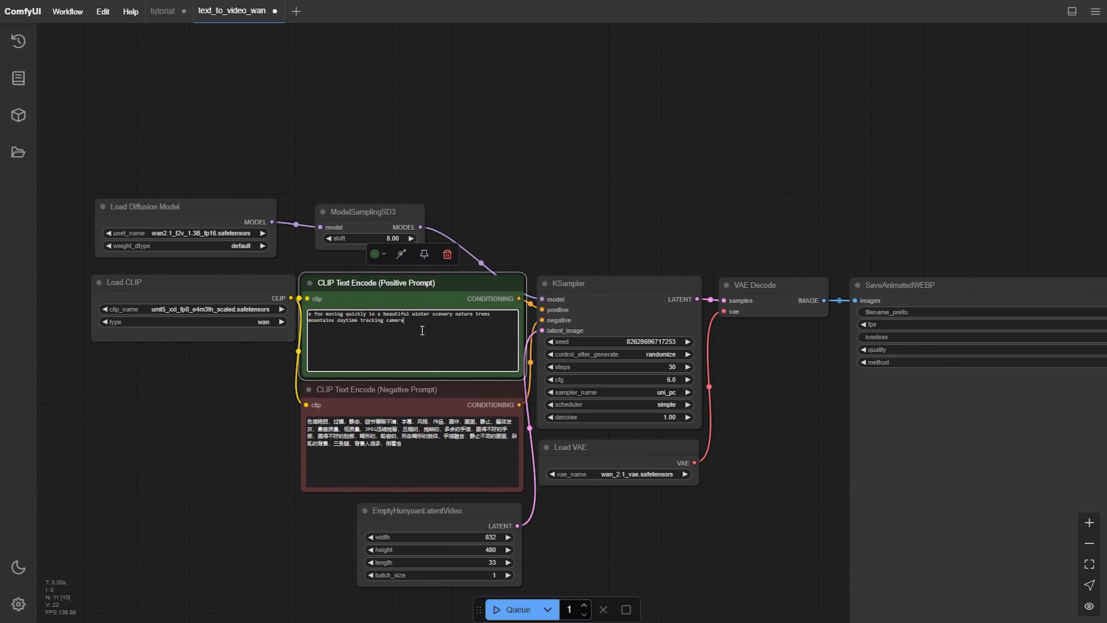
left_click(436, 446)
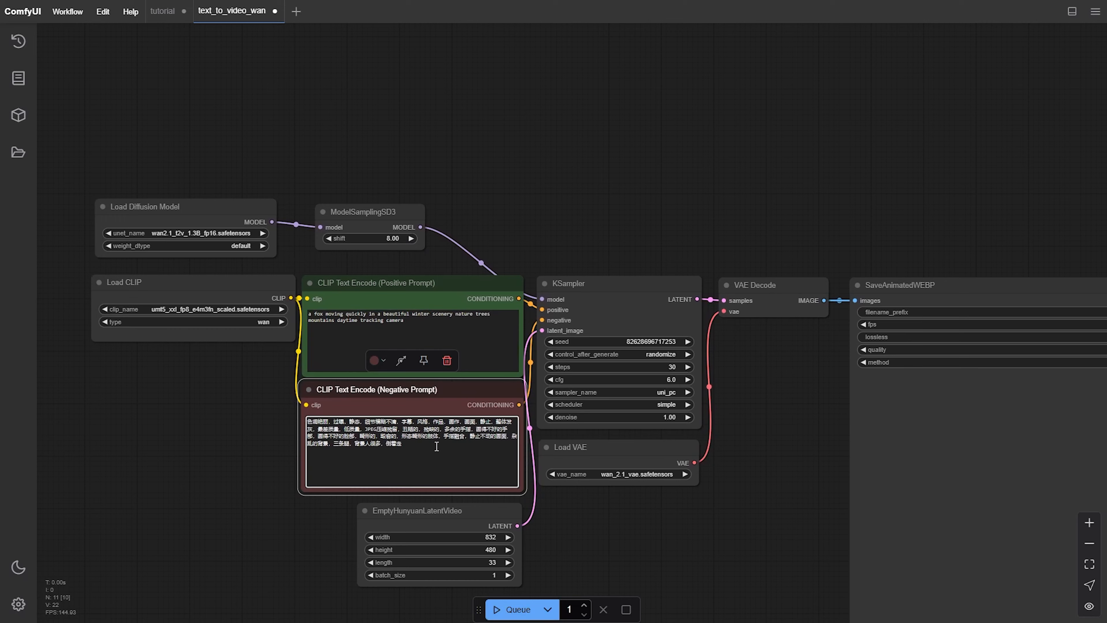
Set the Load Diffusion Model node's unet_name to wan2.1_t2v_14B_fp8_e4m3fn.safetensors.
scroll(214, 348, "up", 3)
left_click(356, 256)
left_click(357, 256)
left_click(298, 256)
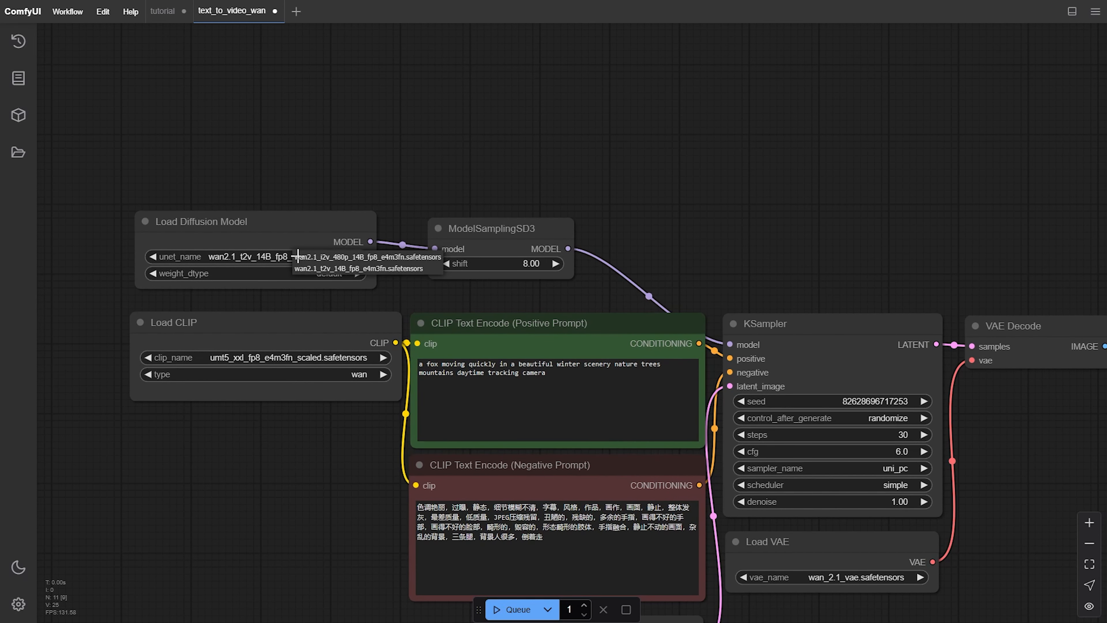
left_click(340, 268)
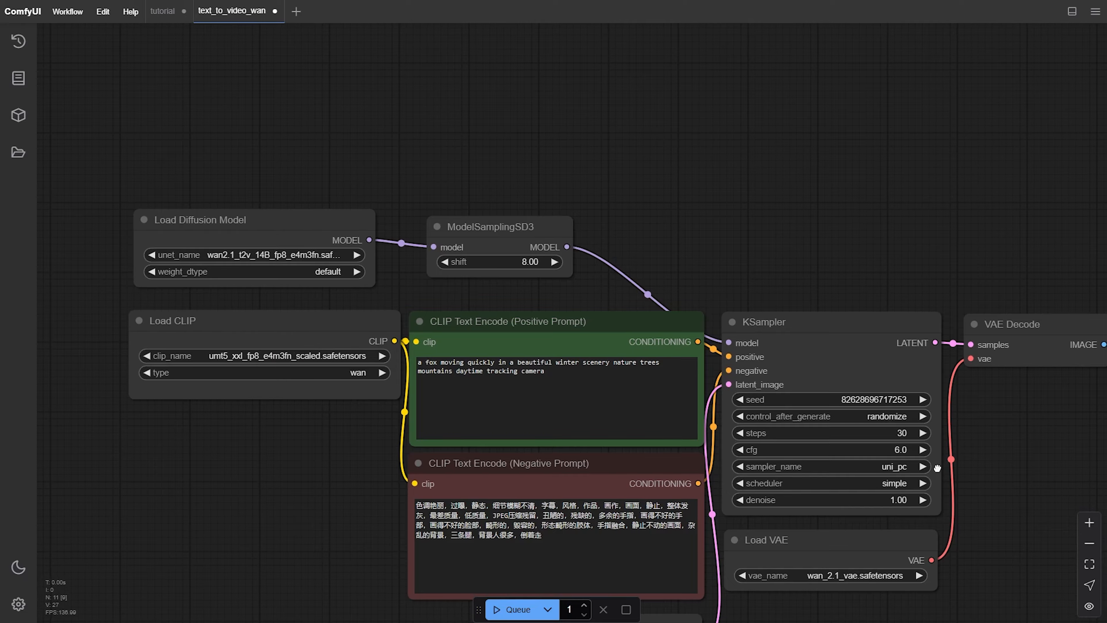
Select wan_2.1_vae.safetensors as the model in the Load VAE node.
left_click_drag(994, 518, 698, 347)
left_click(562, 406)
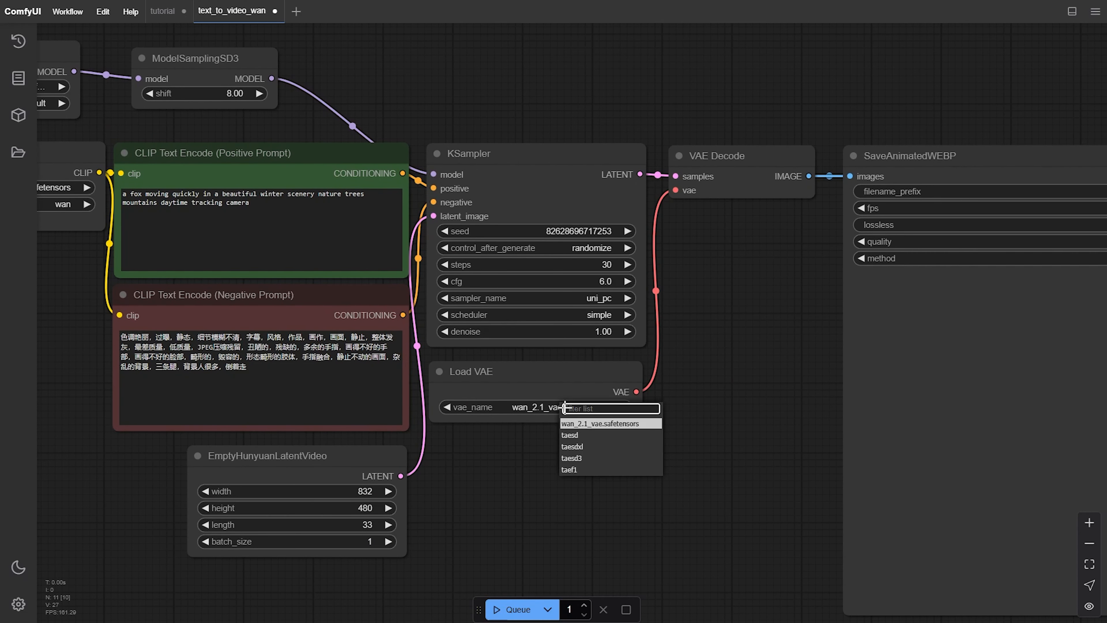
left_click(582, 426)
Set the positive prompt to "a squirrel eating nuts at the top of a giant tree in the middle of a forest" and queue the generation.
left_click(468, 401)
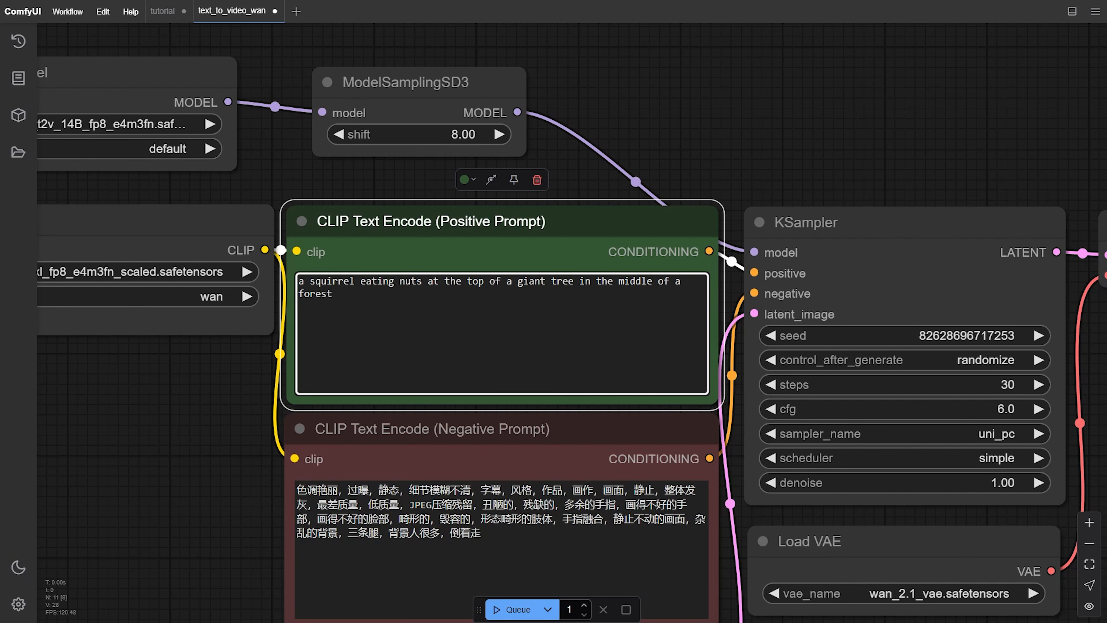
left_click(512, 611)
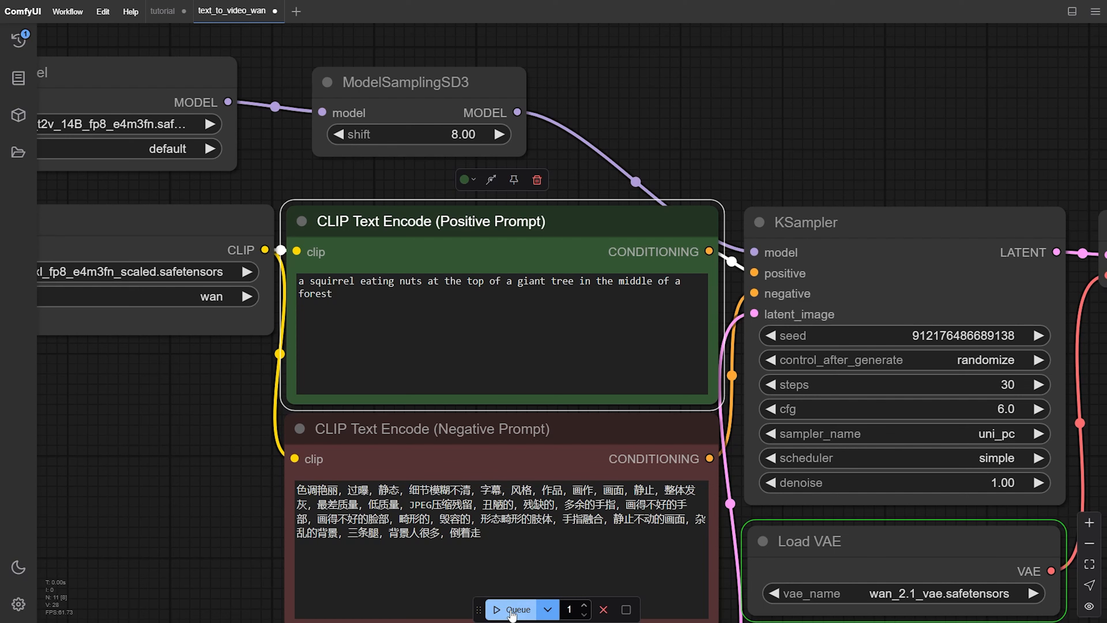
Follow the running generation across the workflow nodes and check its sampling progress and time estimate in the ComfyUI terminal window.
scroll(249, 456, "down", 3)
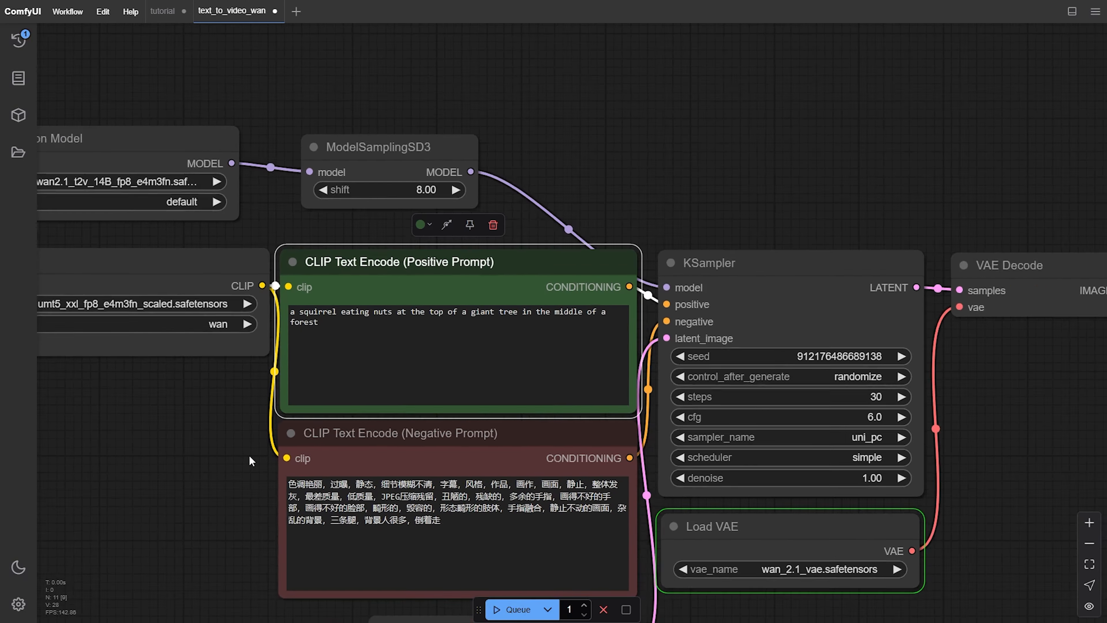
left_click_drag(210, 418, 315, 376)
scroll(290, 389, "down", 2)
left_click_drag(766, 527, 655, 437)
scroll(709, 463, "down", 1)
left_click_drag(768, 477, 734, 490)
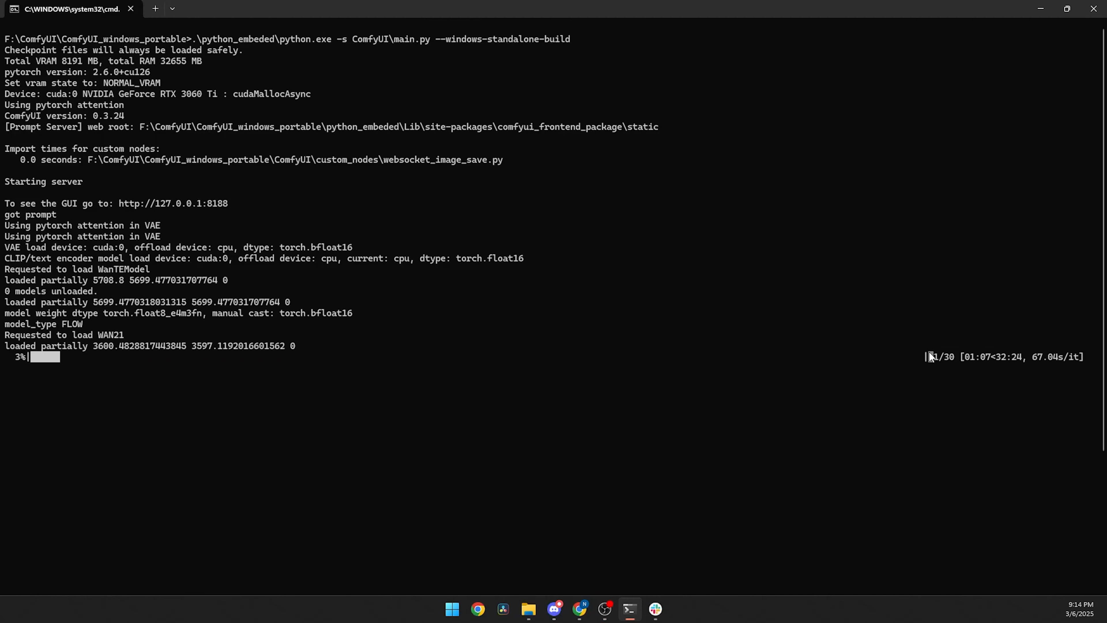
left_click_drag(929, 354, 1063, 355)
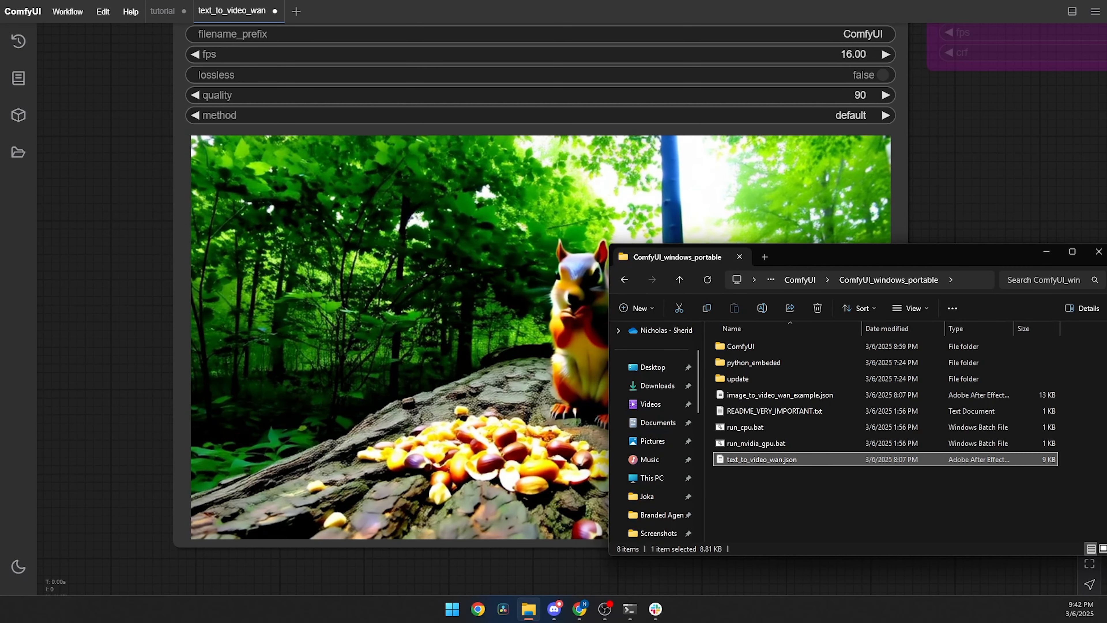
Open the output folder inside ComfyUI_windows_portable/ComfyUI in File Explorer to find the generated video.
double_click(784, 348)
left_click_drag(841, 258, 838, 169)
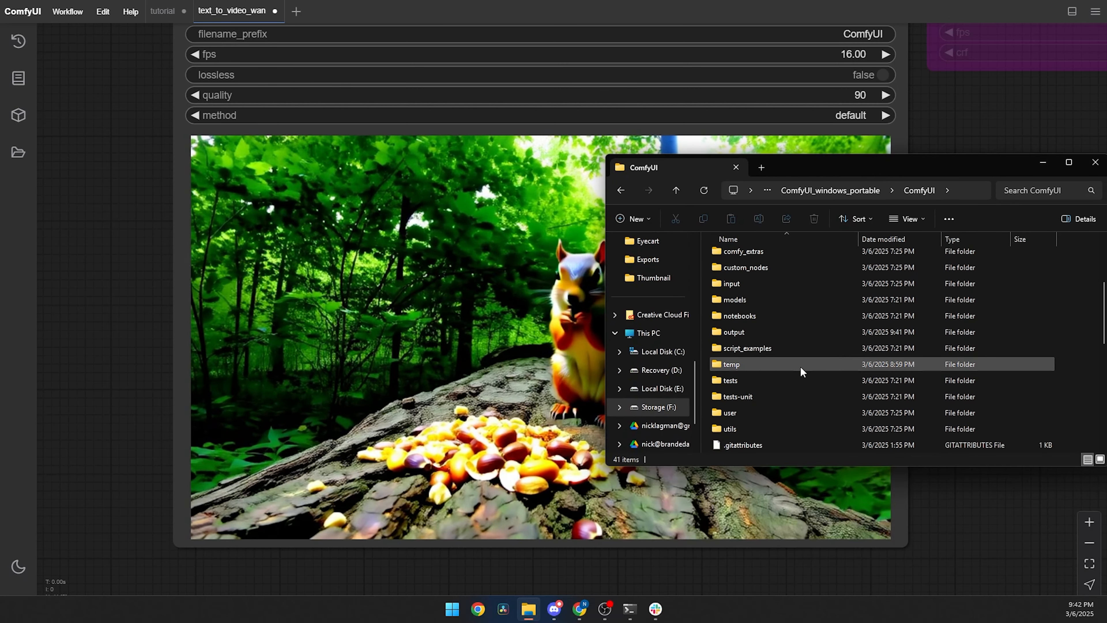
double_click(792, 334)
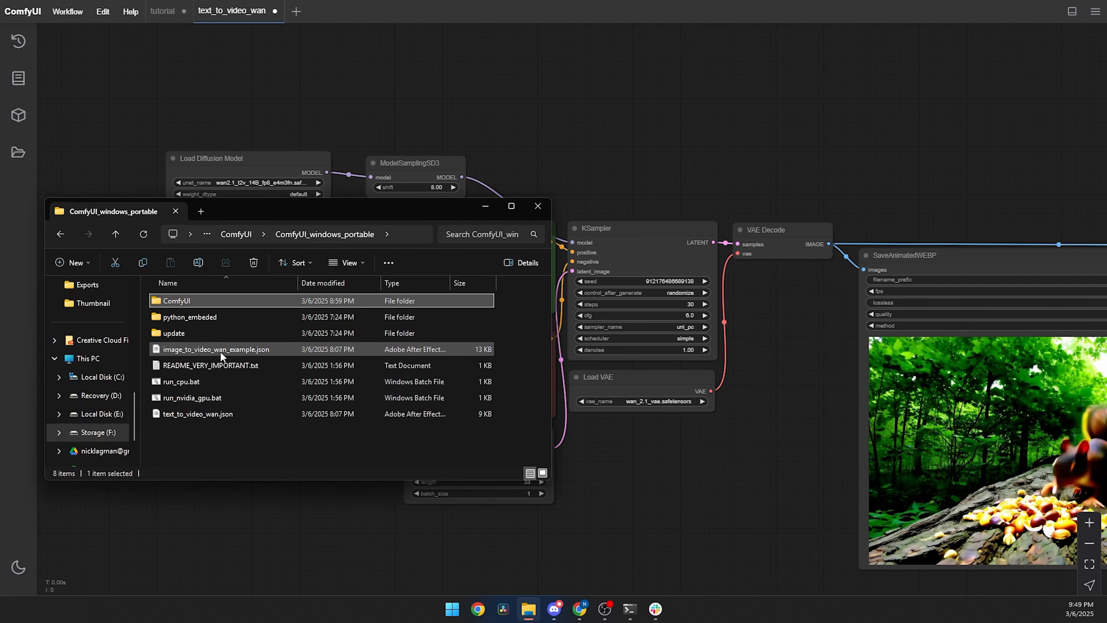
Load the image_to_video_wan_example.json workflow into ComfyUI and upload ai-portrait-generator-1.jpg in the Load Image node.
left_click_drag(219, 351, 679, 421)
scroll(502, 366, "up", 6)
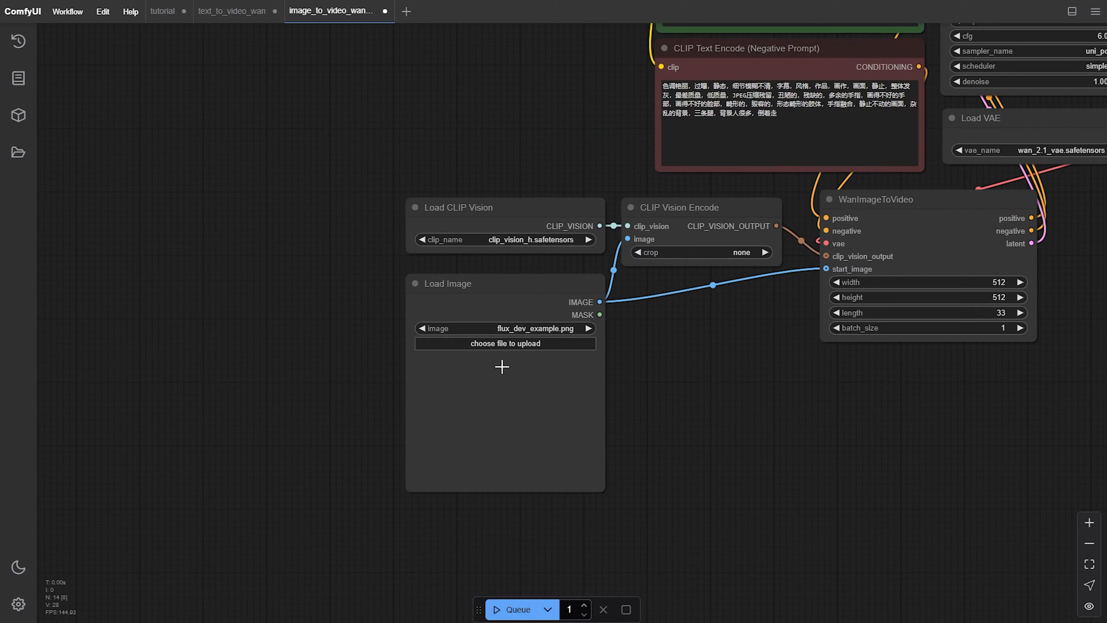
left_click_drag(676, 379, 701, 362)
left_click(540, 323)
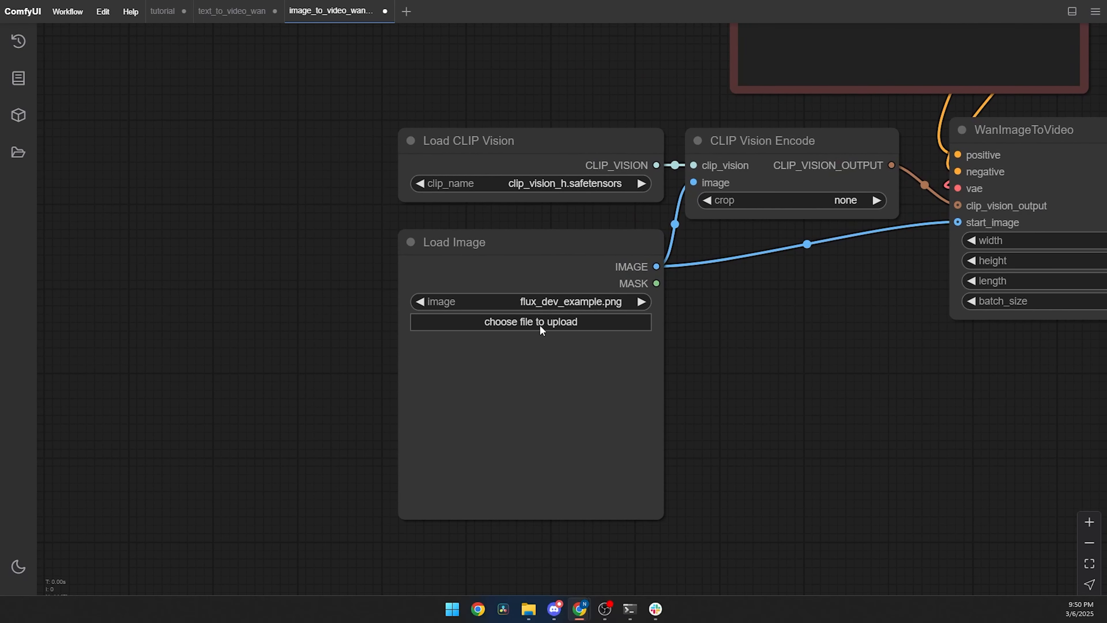
double_click(240, 112)
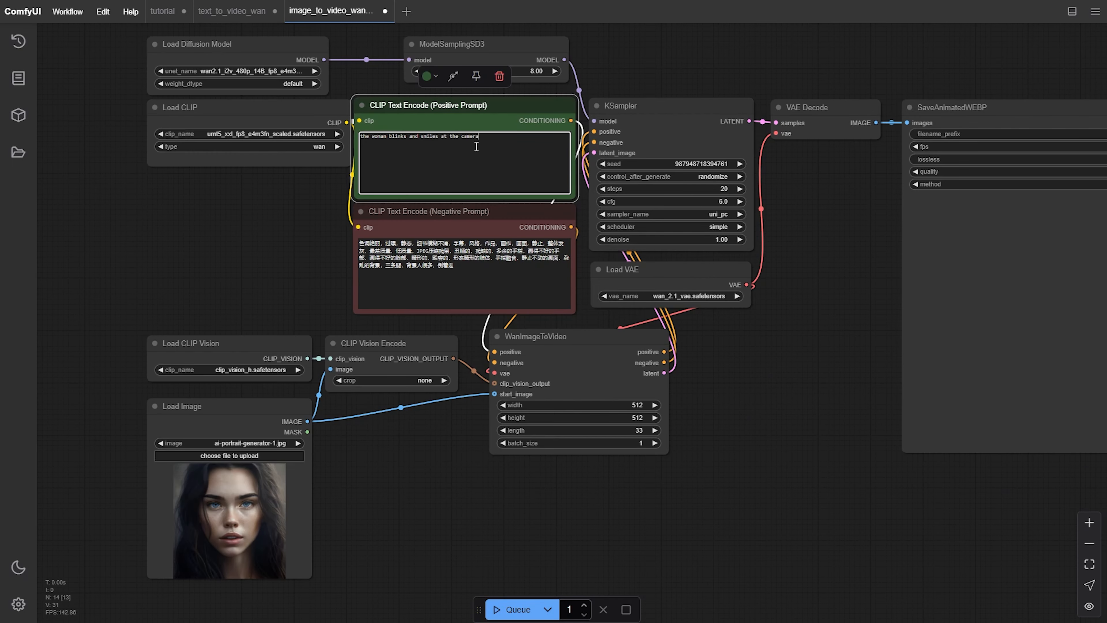
Queue the image-to-video generation with the positive prompt "the woman blinks and smiles at the camera" and view the animated output.
left_click(517, 611)
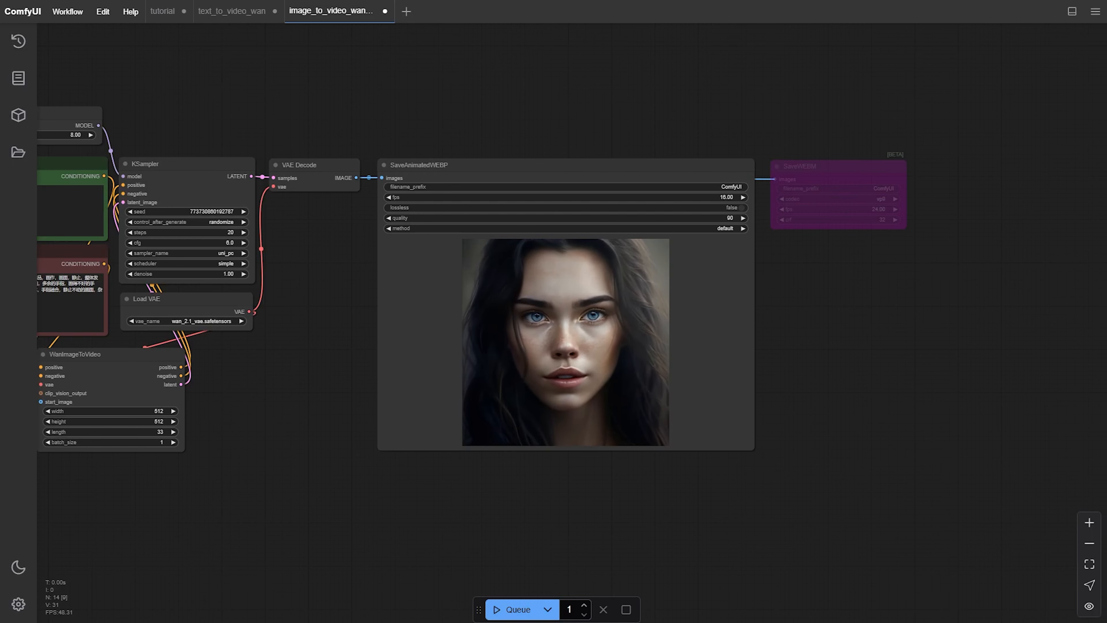
left_click_drag(277, 556, 767, 378)
scroll(329, 387, "up", 3)
left_click_drag(419, 431, 482, 453)
left_click_drag(820, 384, 349, 526)
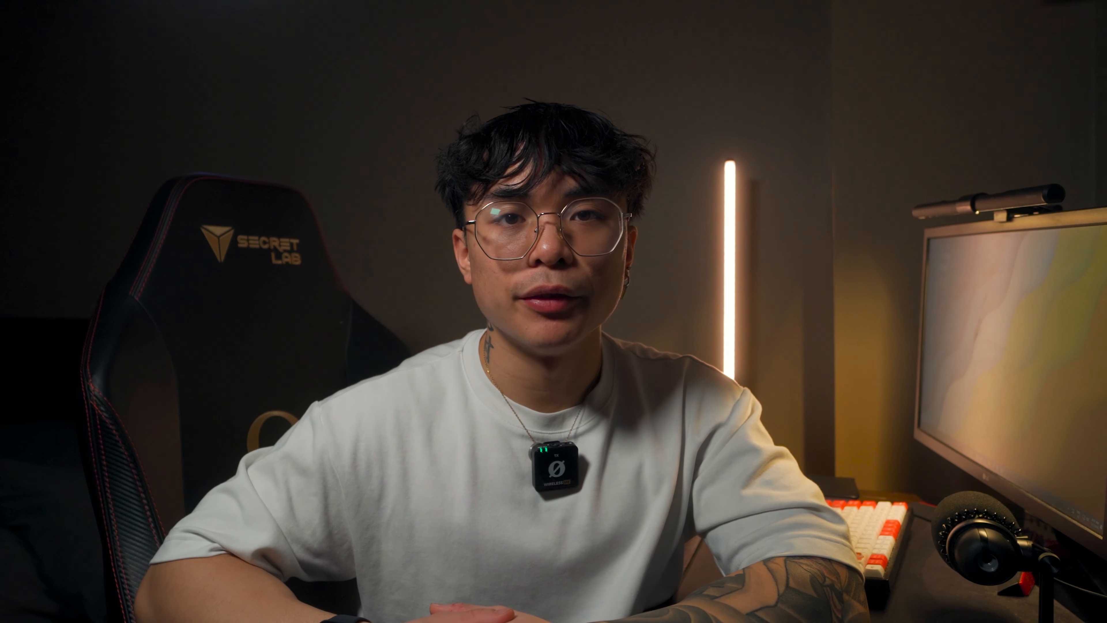